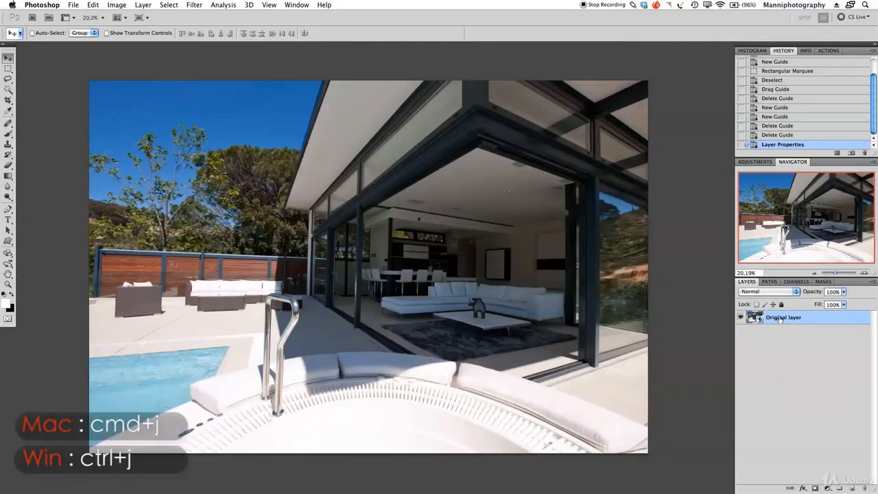
Step: Duplicate the photo layer, rasterize the copy and rename it Retouch
key("super+j")
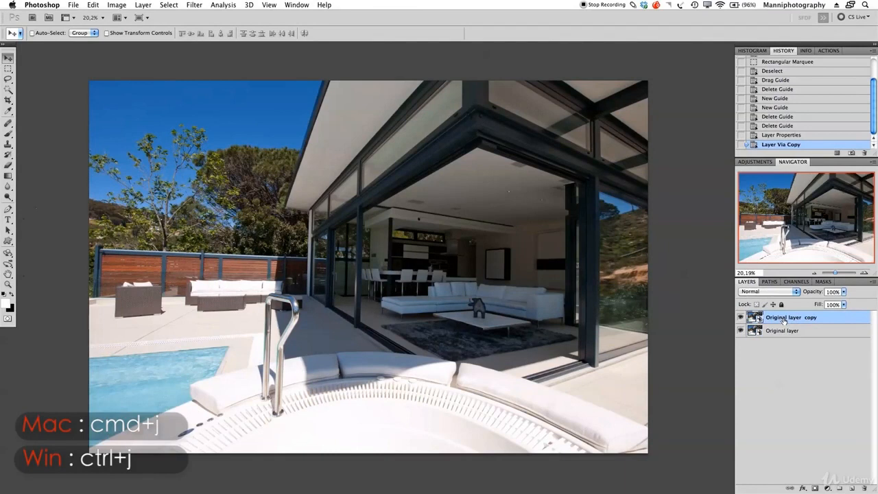
right_click(784, 319)
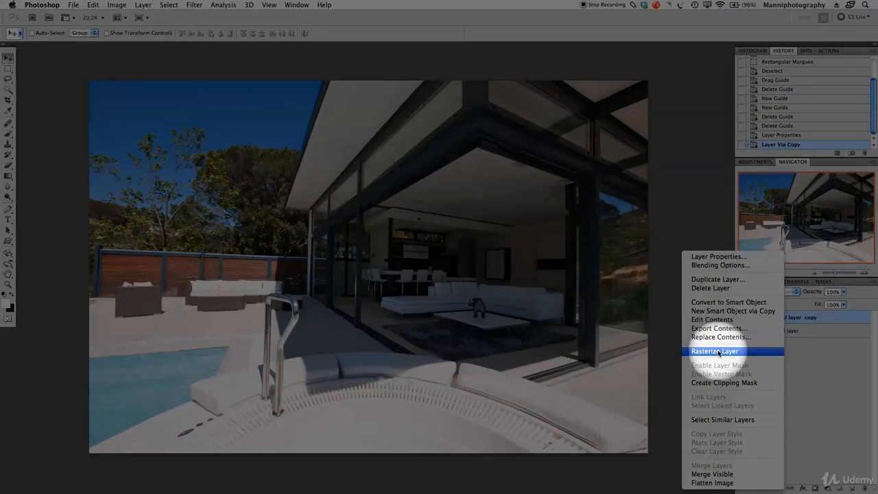
left_click(718, 352)
double_click(781, 315)
key("BackSpace")
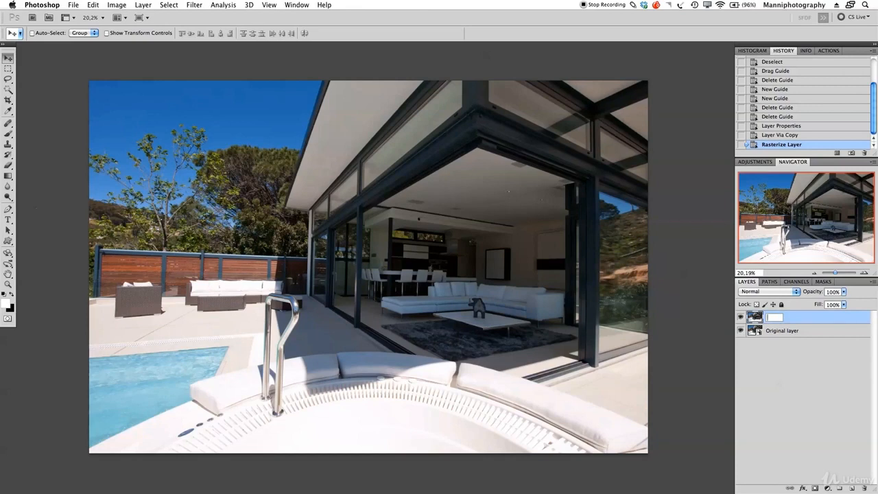
type("Retocuhh")
key("Return")
Step: Hide the Original layer and make Retouch the active layer again
left_click(814, 332)
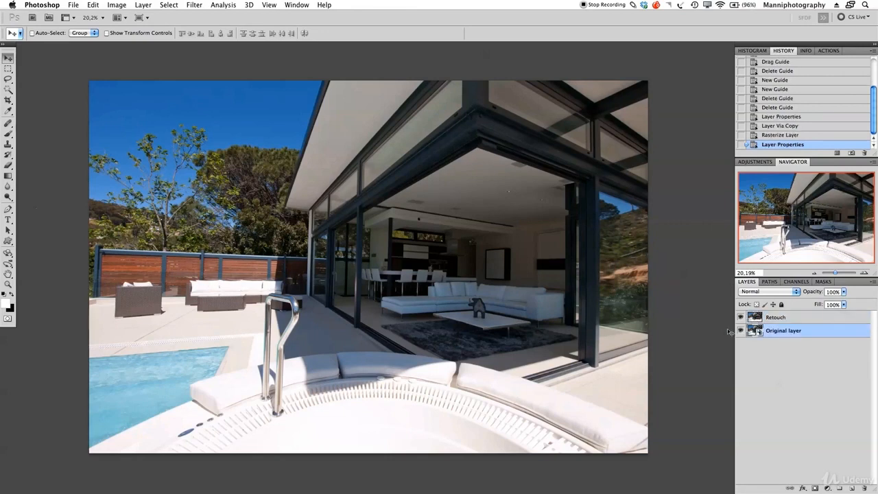
left_click(740, 331)
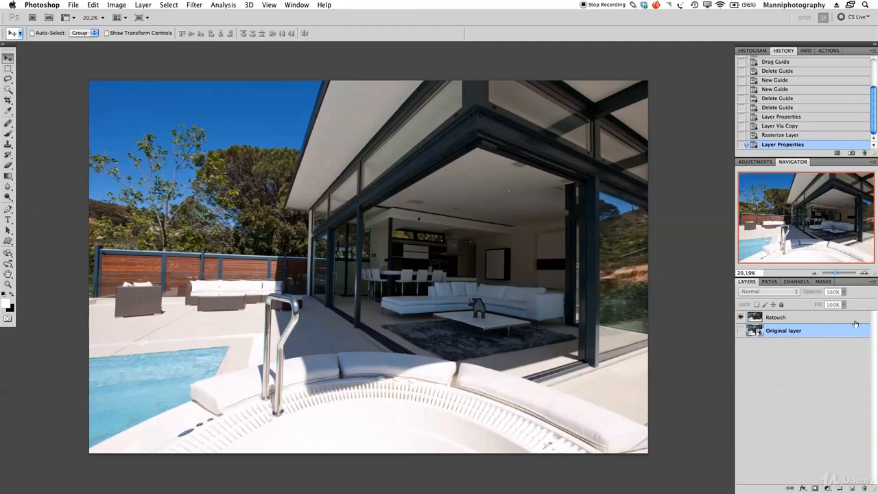
left_click(820, 320)
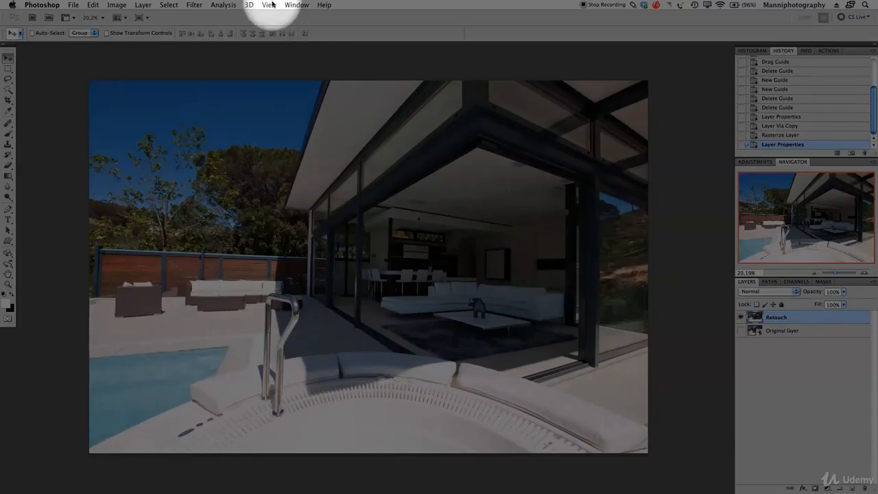
Step: Turn on rulers and drag a horizontal guide down to the top of the wooden fence
left_click(269, 5)
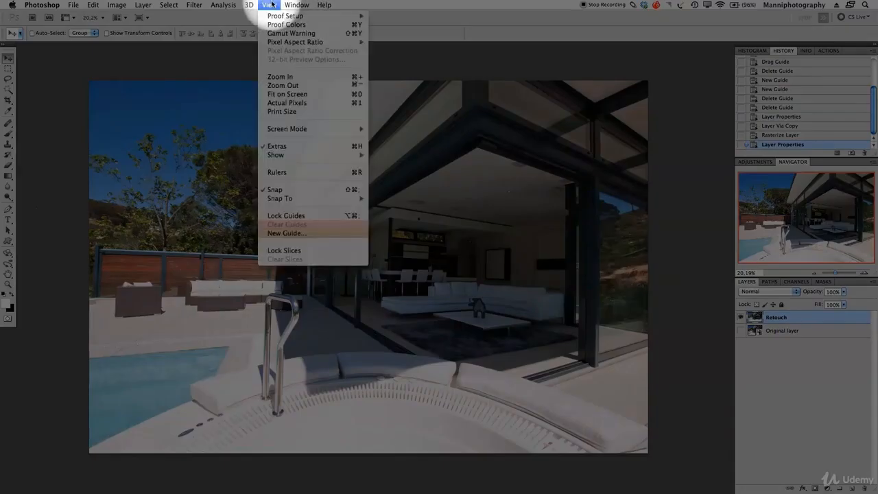
left_click(280, 174)
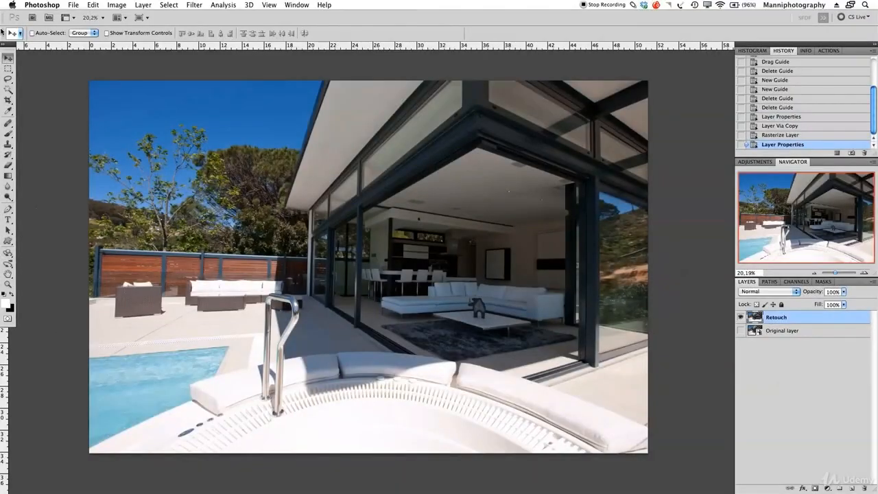
left_click_drag(6, 51, 20, 51)
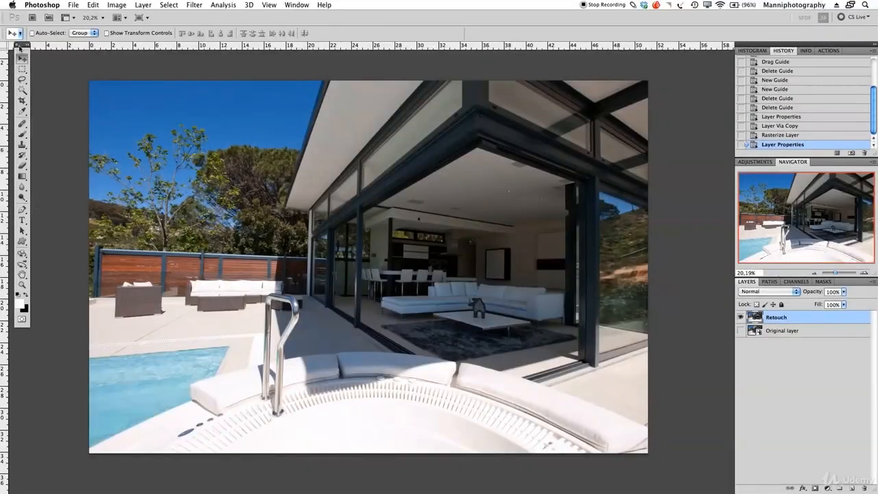
left_click_drag(21, 51, 1, 46)
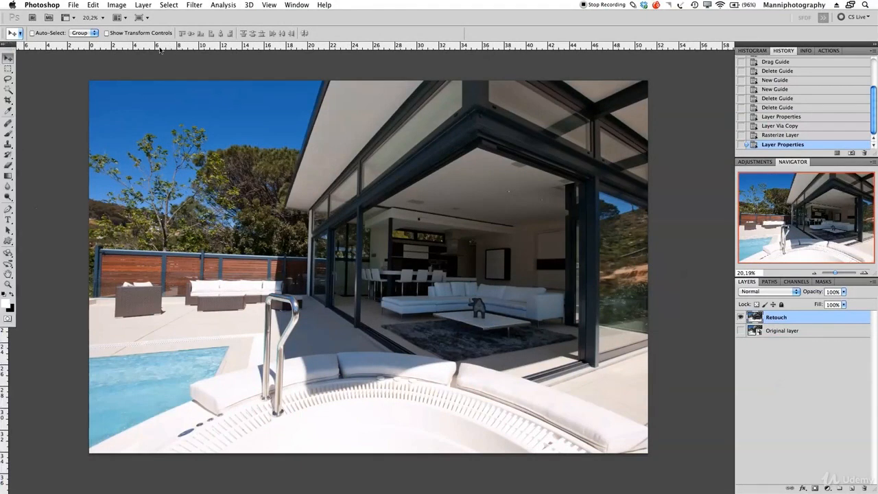
left_click_drag(179, 46, 326, 261)
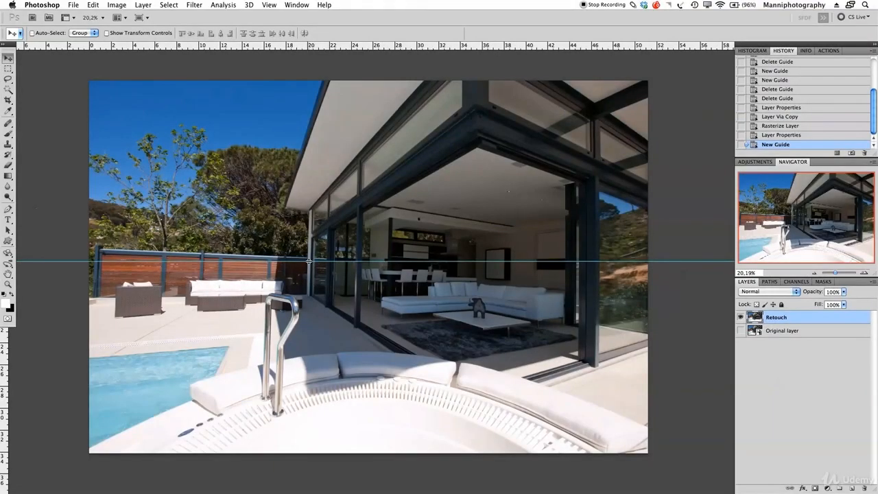
Step: Nudge the fence guide slightly higher and add a second guide along the pool's far edge
left_click_drag(309, 261, 317, 257)
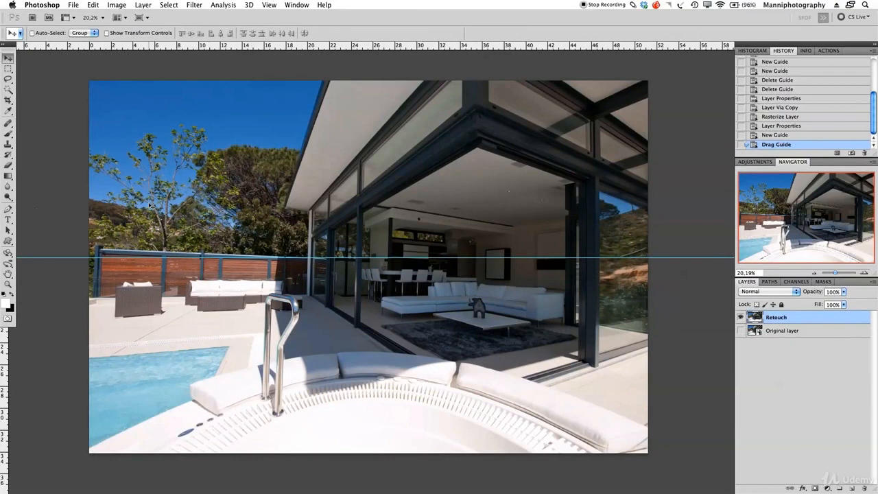
left_click_drag(205, 47, 226, 345)
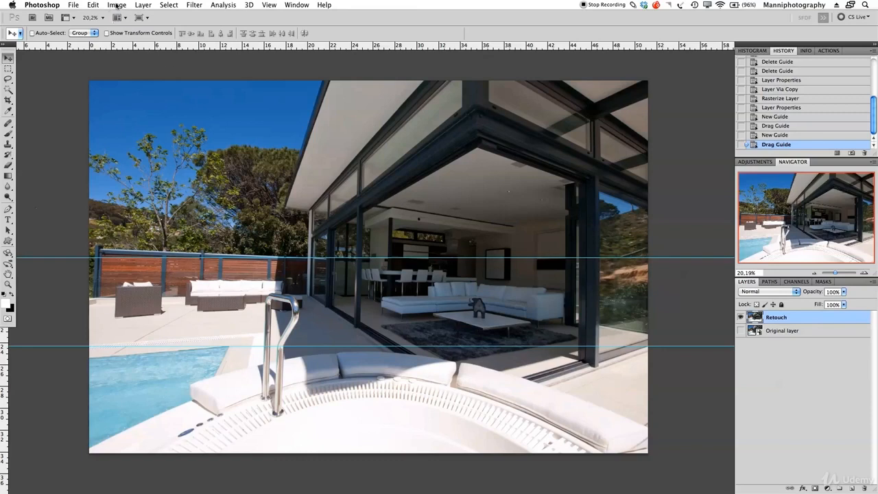
left_click(95, 4)
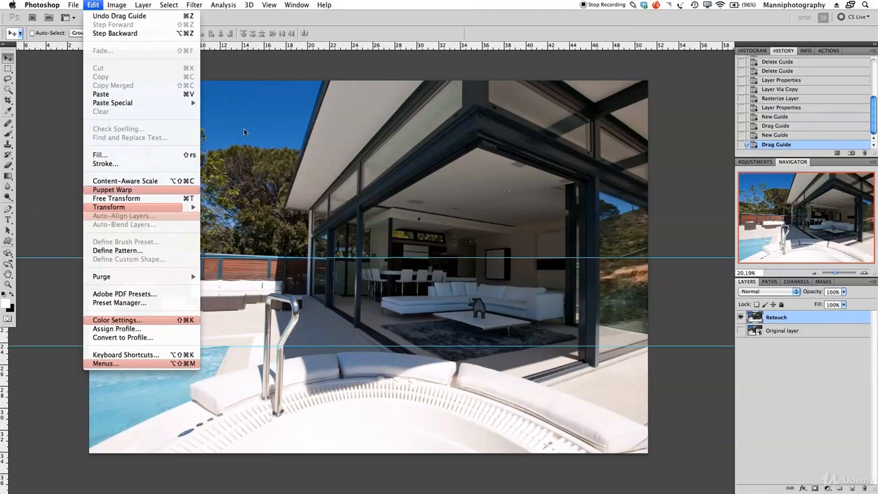
left_click(243, 68)
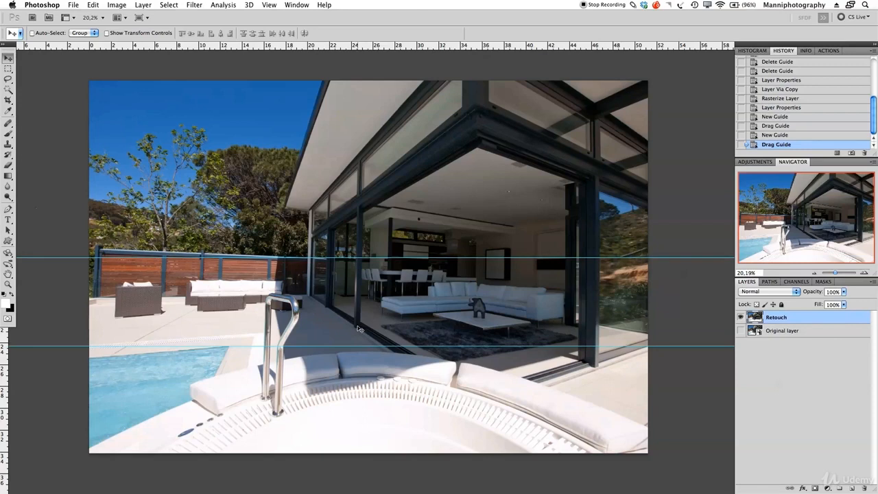
Step: Marquee-select the top-left fence and trees area of the photo
key("m")
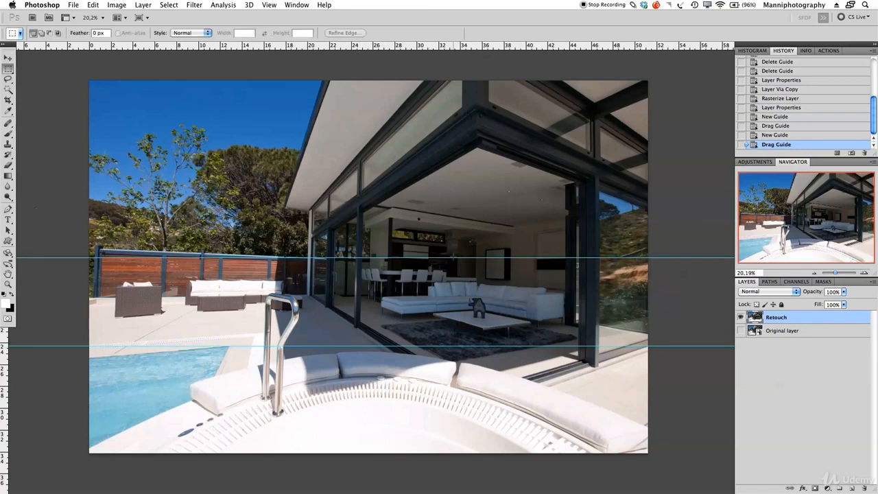
left_click(7, 69)
left_click(46, 67)
left_click_drag(119, 254, 218, 293)
left_click_drag(283, 303, 316, 274)
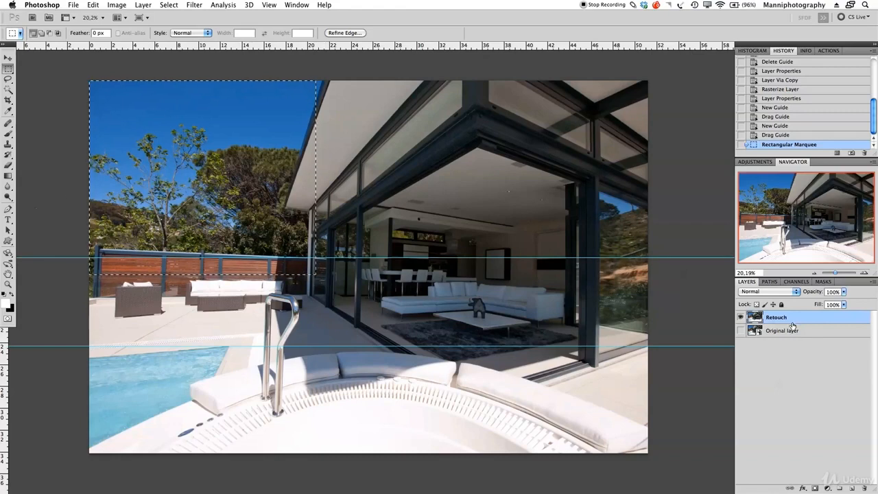
Step: Copy and paste the selection onto a new layer named Fence
key("super+c")
key("super+v")
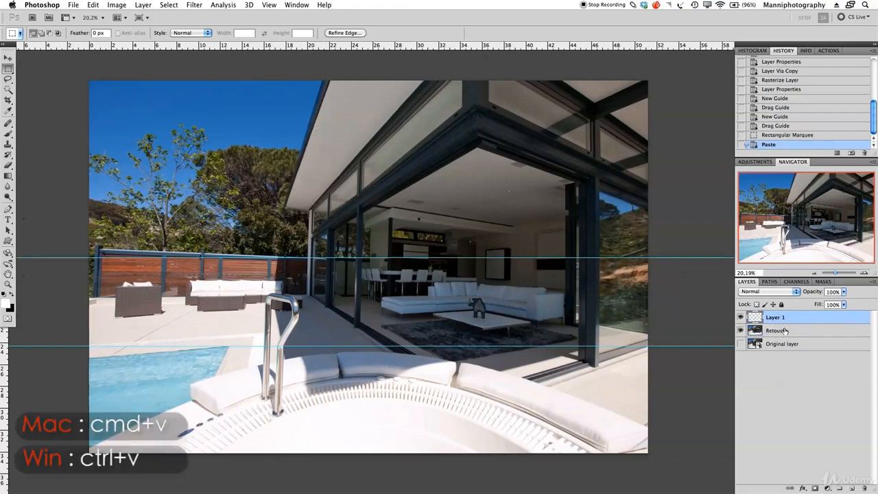
double_click(779, 317)
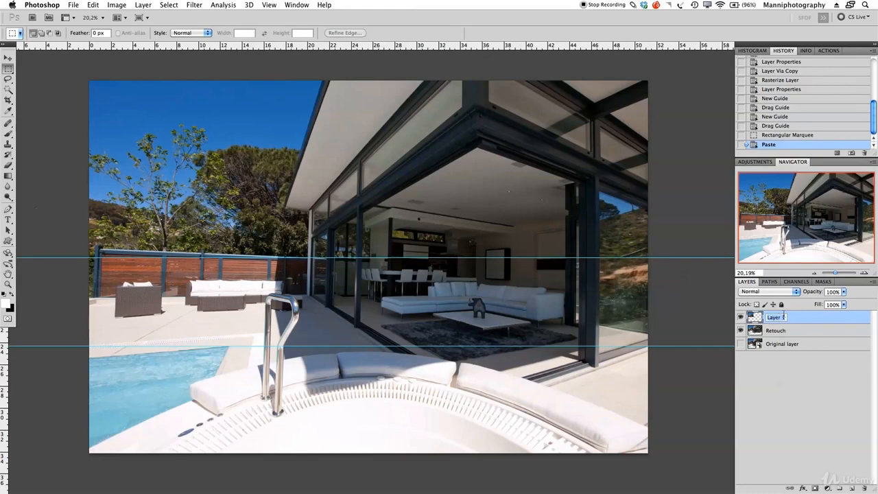
type("Fence")
key("Return")
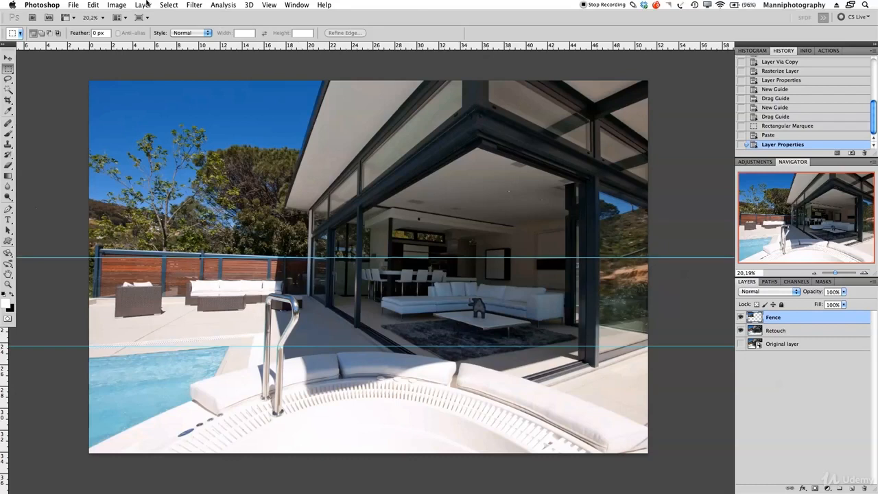
Step: Bring up the Edit > Transform choices for the Fence layer
left_click(117, 5)
mouse_move(94, 4)
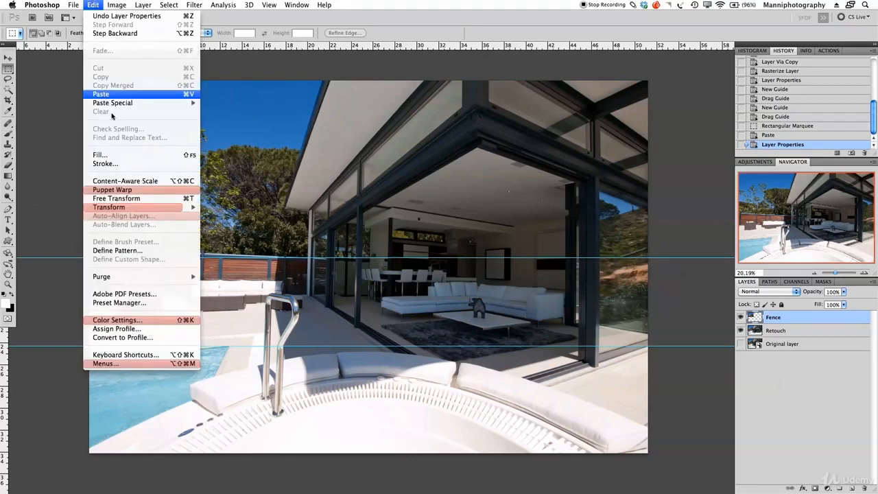
mouse_move(117, 206)
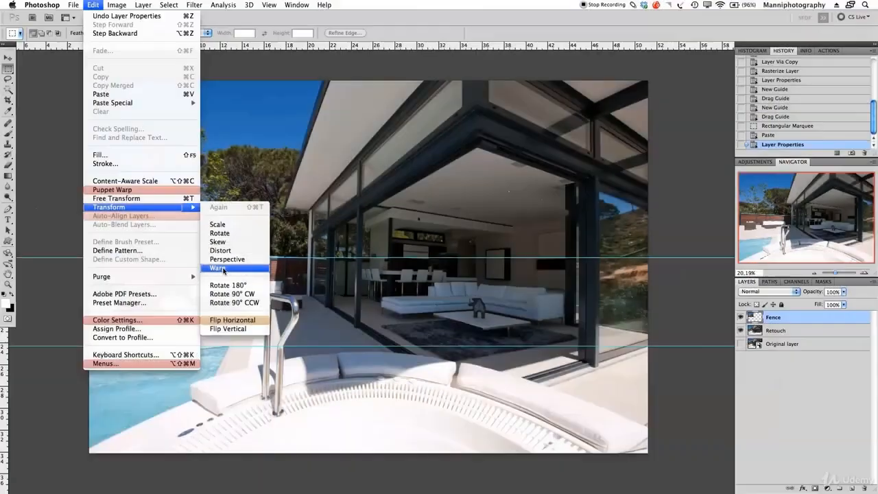
Step: Warp the Fence layer, zoom in on the fence, and drag the left mesh points down to level it
left_click(224, 269)
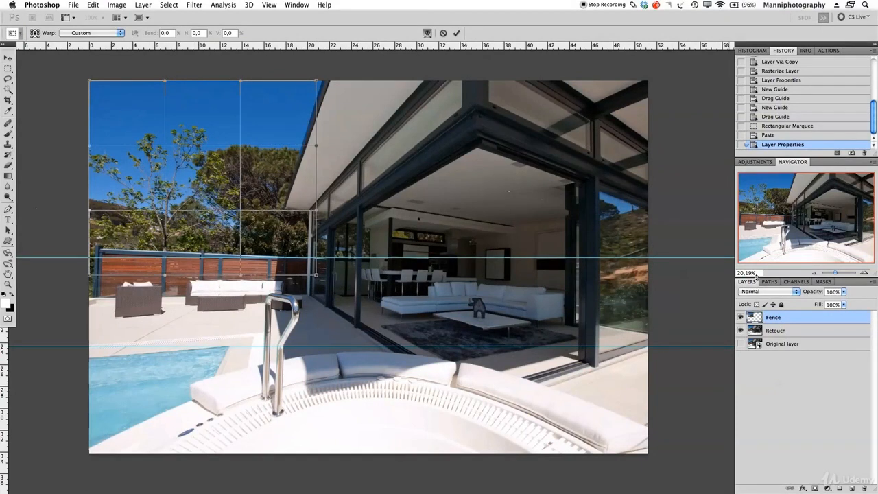
left_click_drag(835, 273, 838, 273)
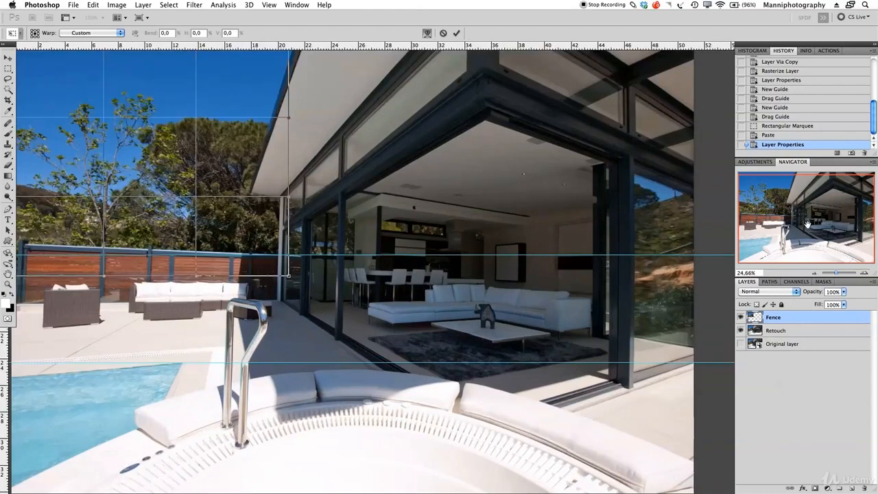
left_click_drag(336, 206, 343, 297)
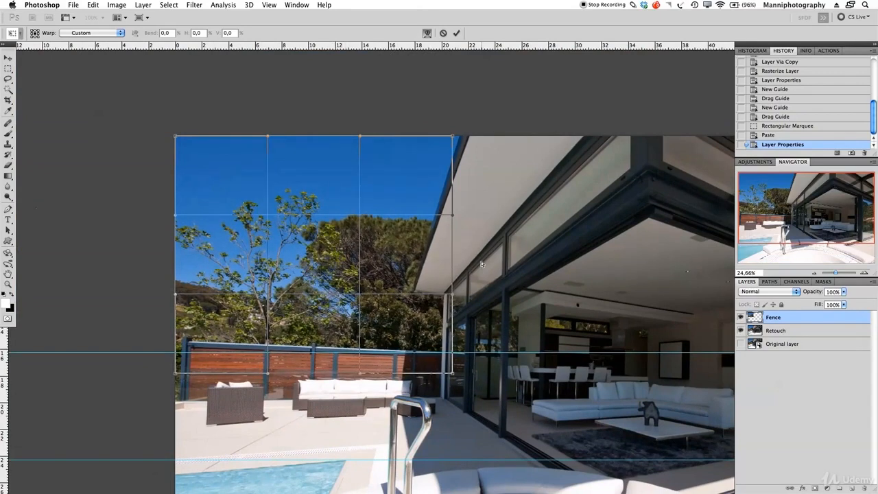
left_click(837, 273)
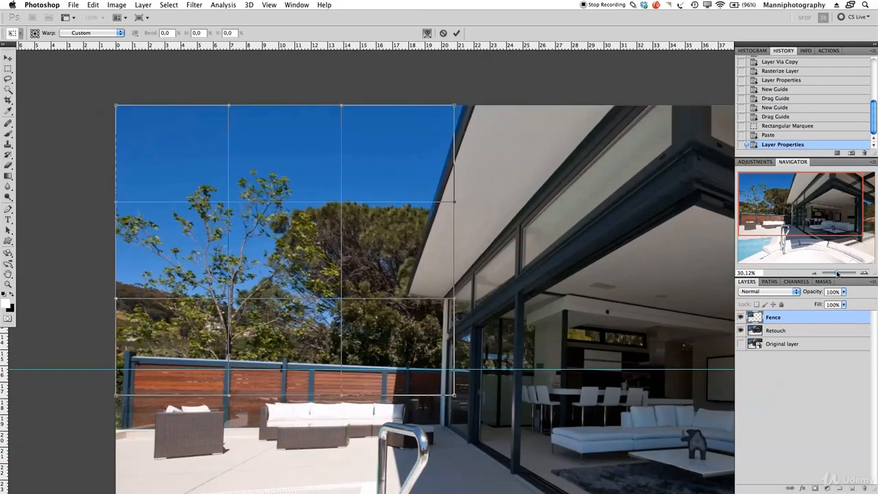
left_click_drag(838, 274, 837, 272)
left_click_drag(492, 245, 533, 242)
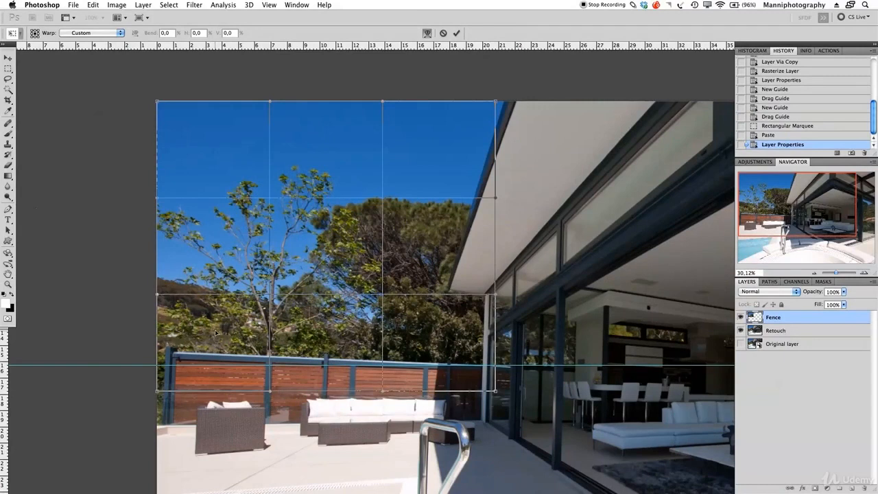
left_click_drag(216, 333, 214, 339)
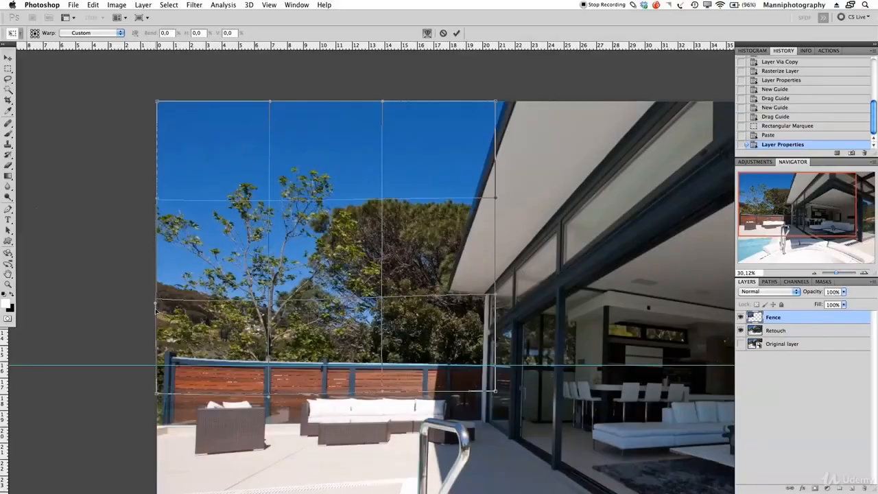
left_click_drag(156, 310, 154, 329)
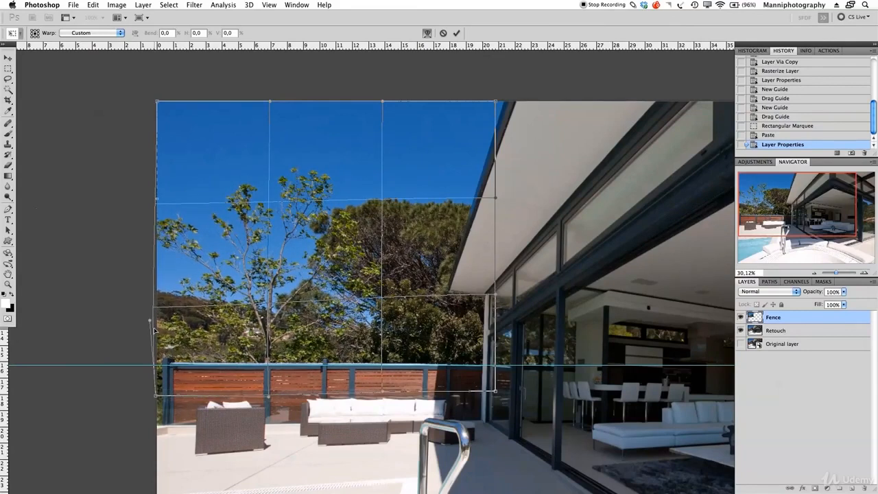
Step: Adjust the warp's left edge and lower-left corner until the fence's top rail meets the guide
scroll(155, 331, "up", 5)
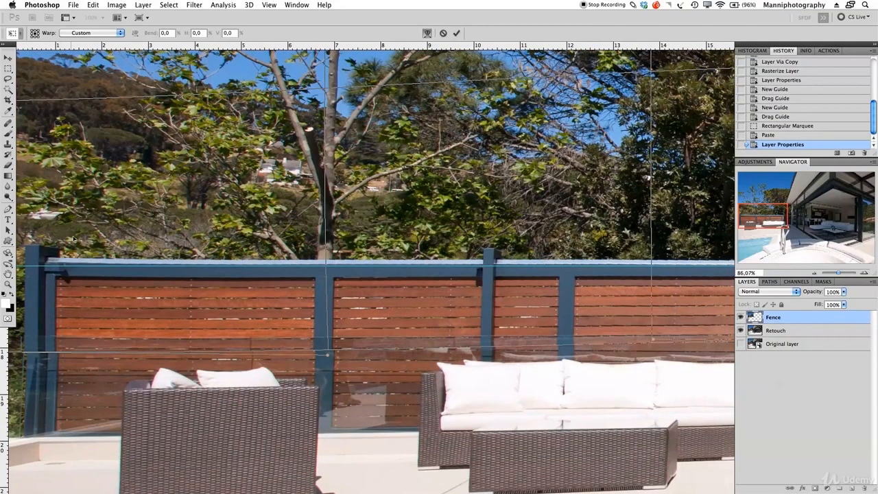
left_click_drag(74, 238, 153, 220)
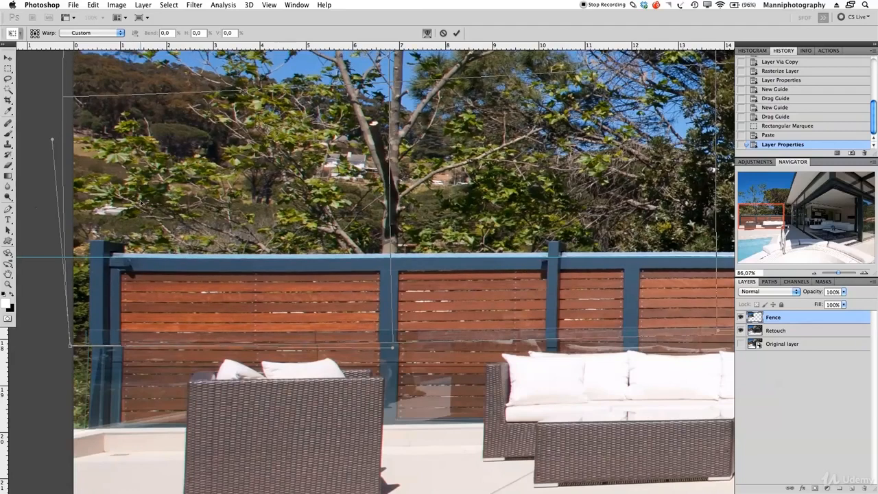
left_click_drag(128, 205, 175, 245)
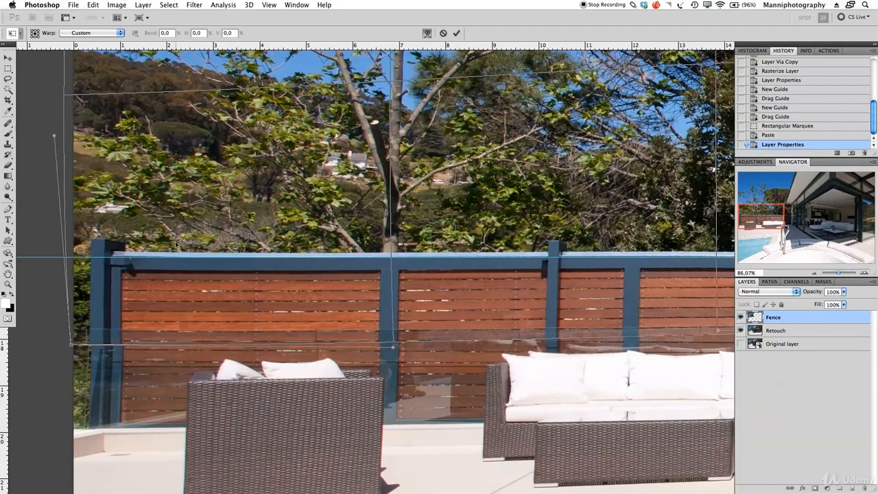
left_click_drag(109, 295, 111, 295)
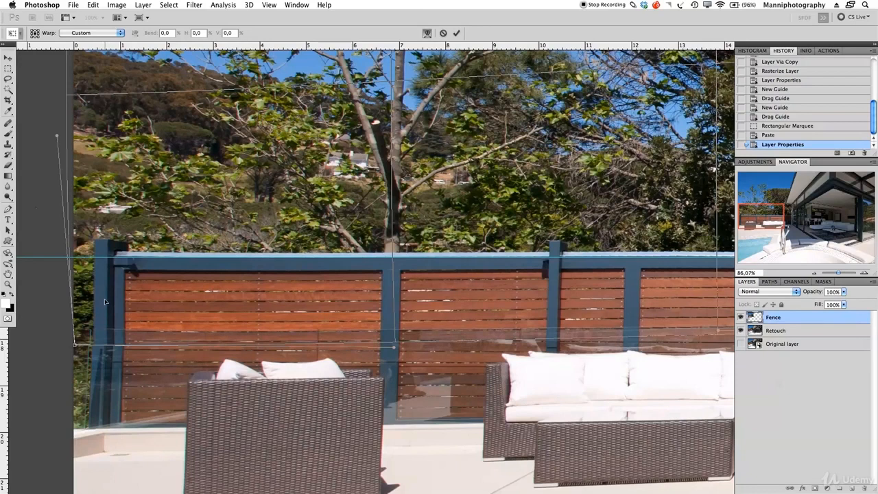
left_click_drag(105, 300, 103, 302)
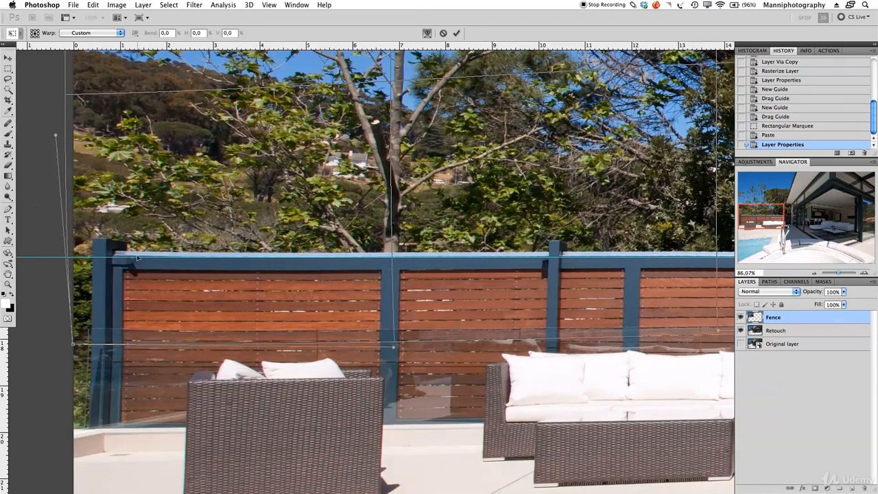
left_click_drag(100, 225, 101, 223)
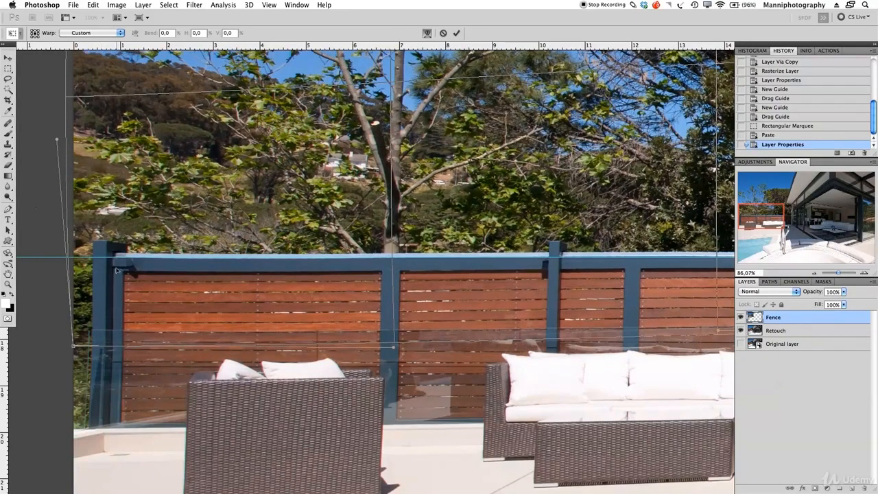
Step: Pan along the fence, treetops, sky and roof edge to check the warp alignment
left_click_drag(406, 295, 246, 291)
left_click_drag(462, 259, 364, 260)
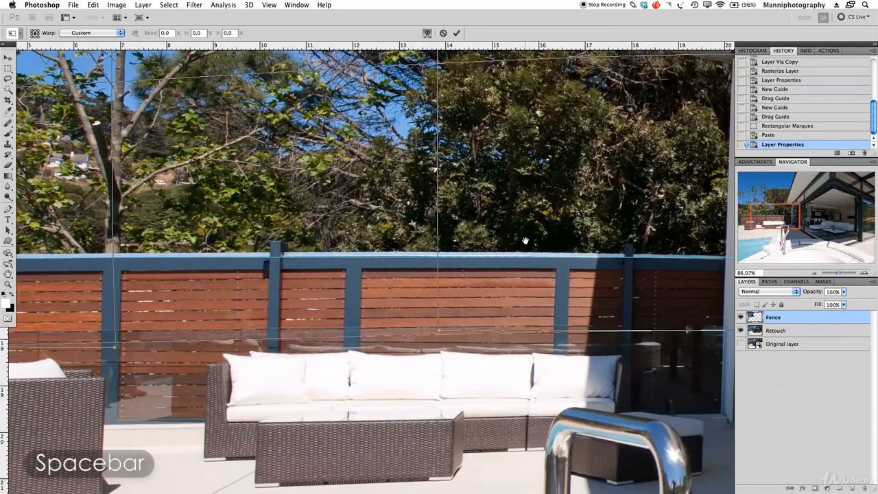
left_click_drag(517, 259, 502, 267)
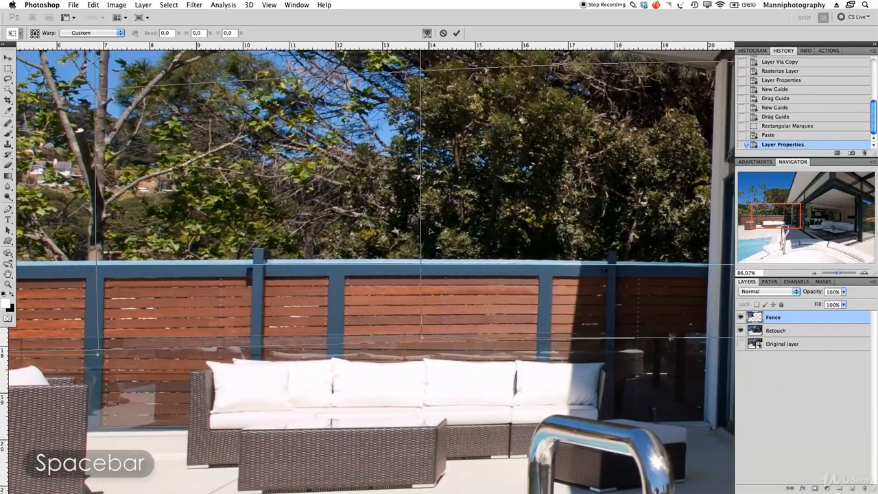
left_click_drag(599, 283, 632, 278)
left_click_drag(157, 294, 363, 293)
left_click_drag(386, 216, 381, 292)
left_click_drag(399, 183, 405, 298)
left_click_drag(398, 220, 404, 293)
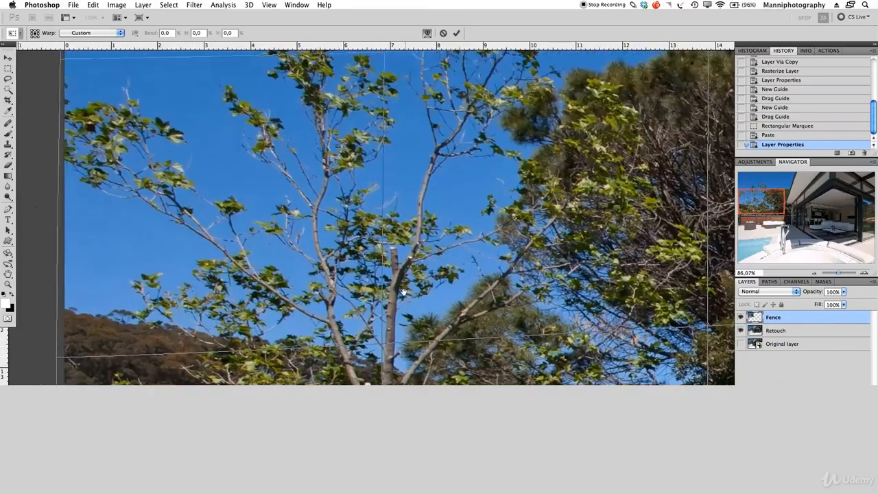
left_click_drag(369, 144, 372, 235)
left_click_drag(325, 126, 121, 180)
left_click_drag(381, 154, 264, 118)
left_click_drag(472, 339, 421, 236)
left_click_drag(567, 236, 563, 223)
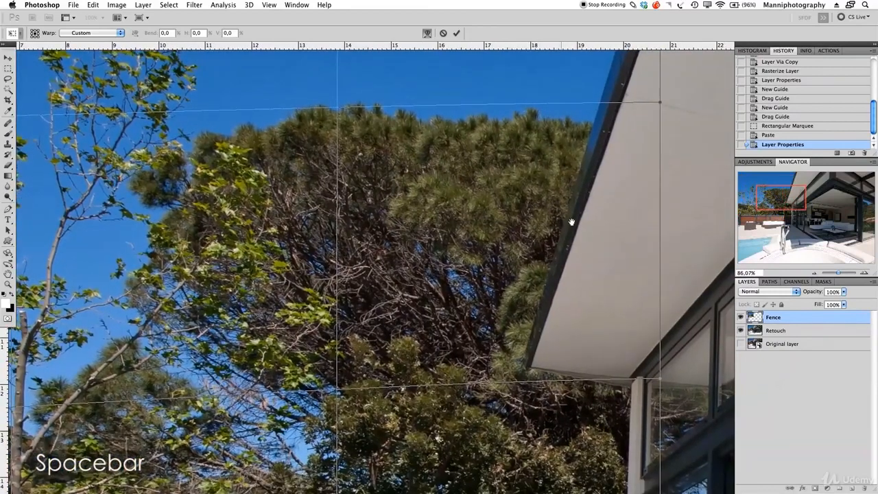
Step: Commit the fence warp, toggle the Fence layer to compare, and marquee the straightened fence block
left_click(459, 33)
left_click_drag(852, 272, 835, 272)
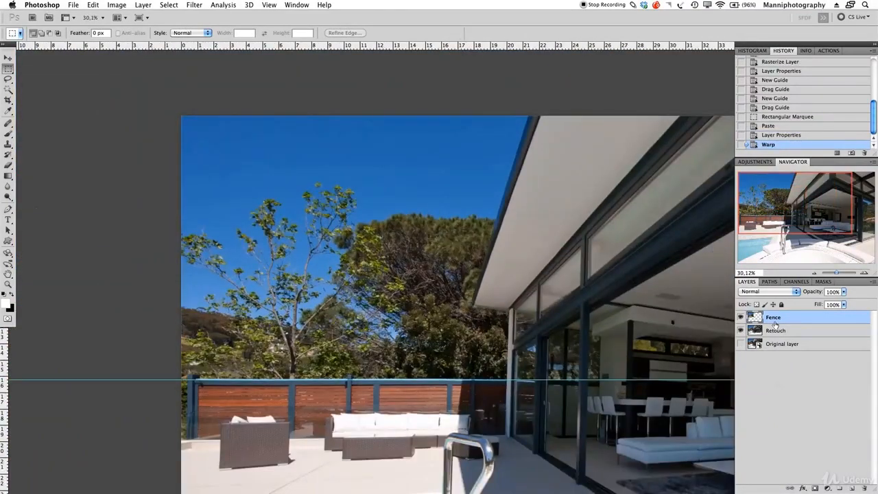
left_click(741, 319)
left_click(741, 319)
left_click(741, 319)
left_click(742, 319)
left_click(741, 319)
left_click(741, 319)
left_click(742, 319)
left_click(741, 319)
left_click(742, 319)
left_click(741, 320)
left_click_drag(507, 458, 179, 358)
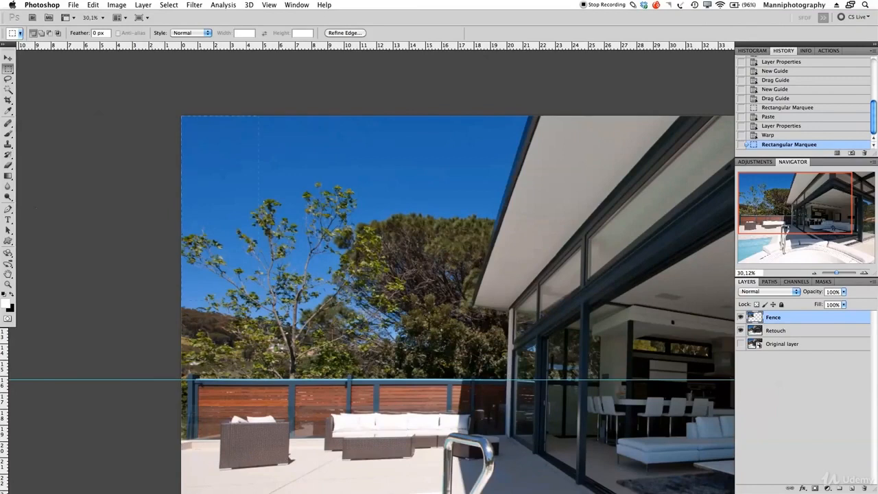
left_click_drag(532, 429, 531, 425)
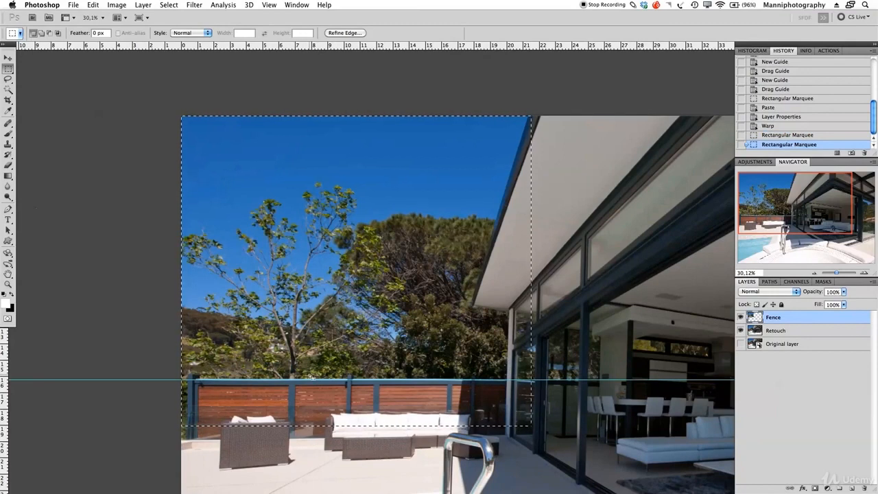
Step: Clear the selection around the fence area
key("super+d")
left_click_drag(181, 115, 546, 432)
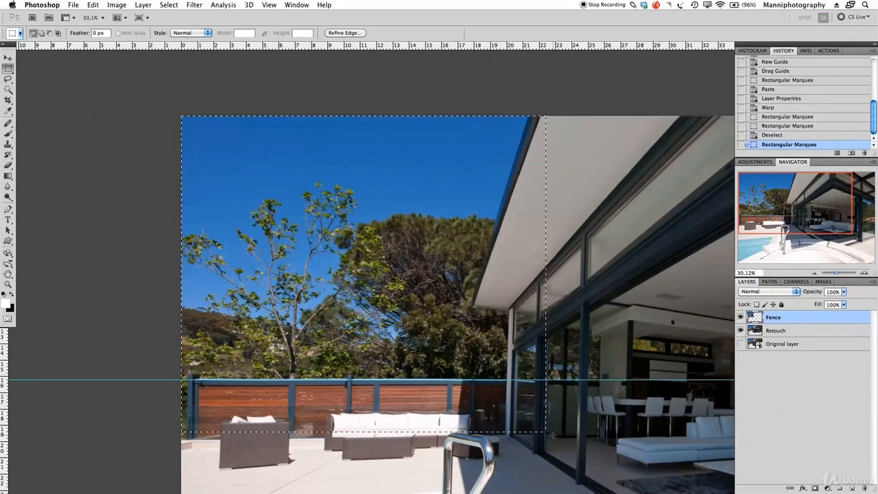
key("super+d")
scroll(496, 374, "down", 10)
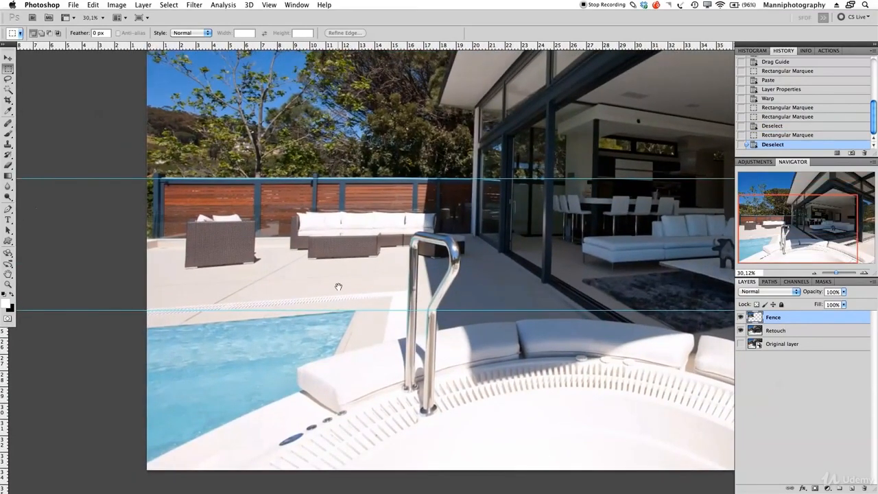
scroll(336, 302, "up", 3)
scroll(338, 343, "left", 2)
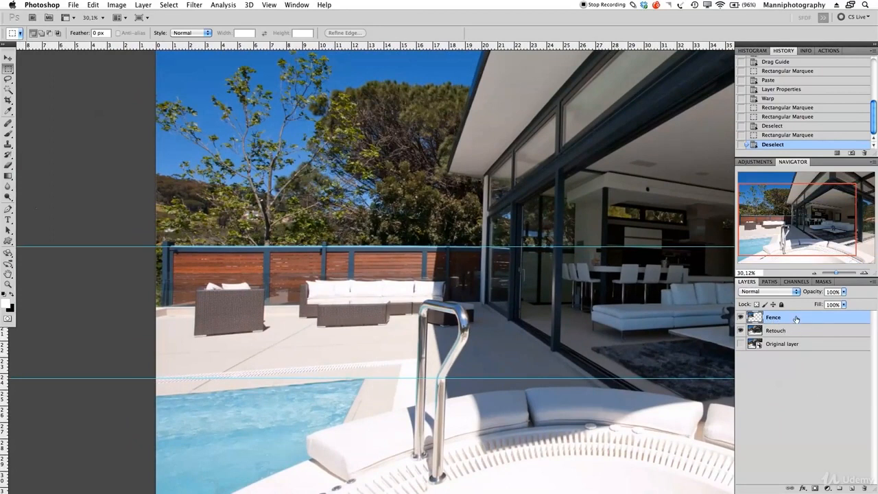
Step: Hide the Fence layer, make Retouch active and switch to the Rectangular Marquee
left_click(740, 318)
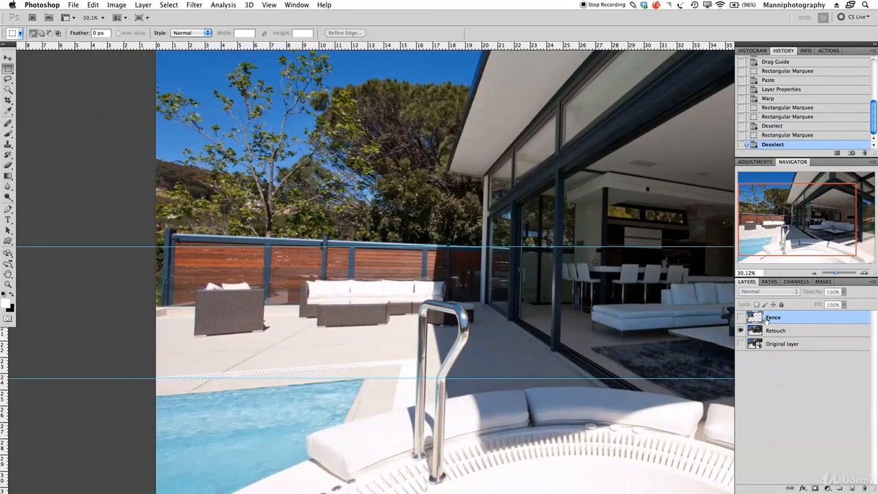
left_click(785, 333)
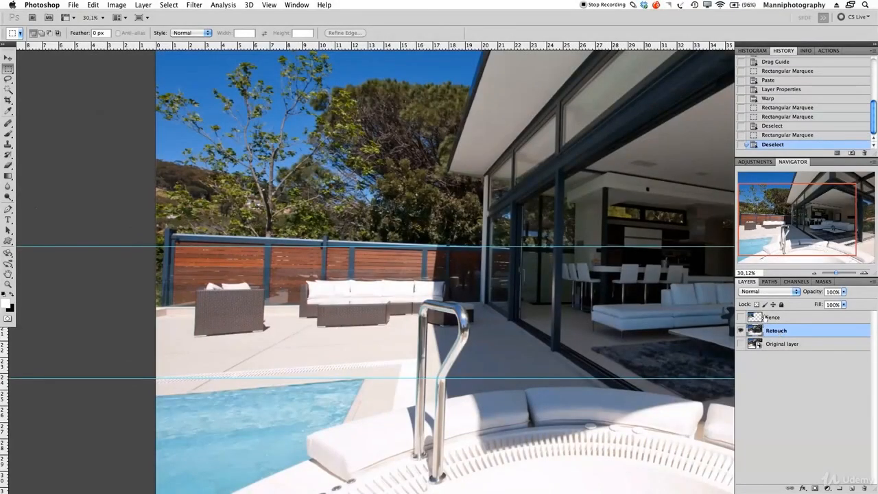
key("m")
scroll(273, 196, "down", 3)
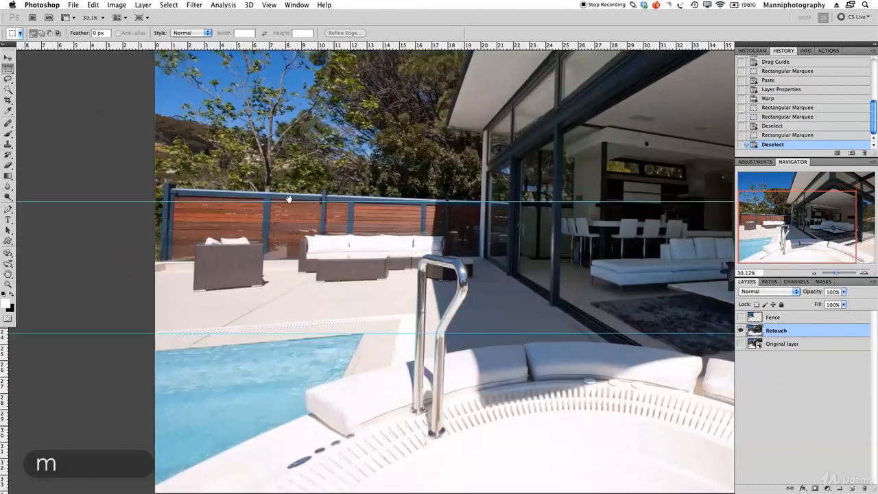
scroll(364, 220, "down", 3)
scroll(365, 220, "left", 2)
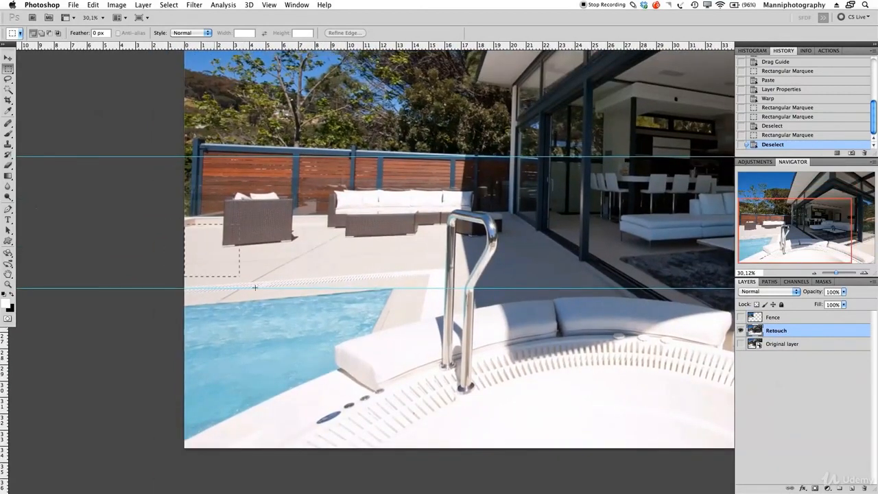
Step: Select the pool area of the Retouch layer from the deck to the bottom
left_click_drag(410, 411, 413, 433)
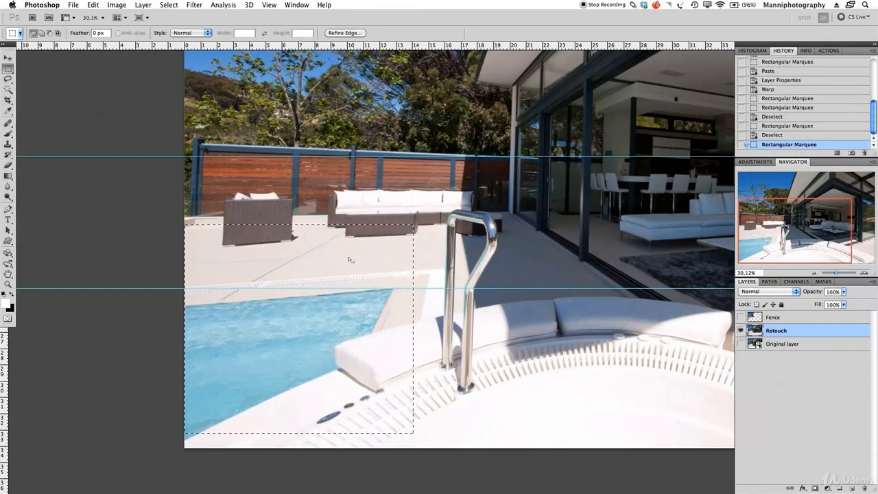
left_click_drag(362, 251, 363, 227)
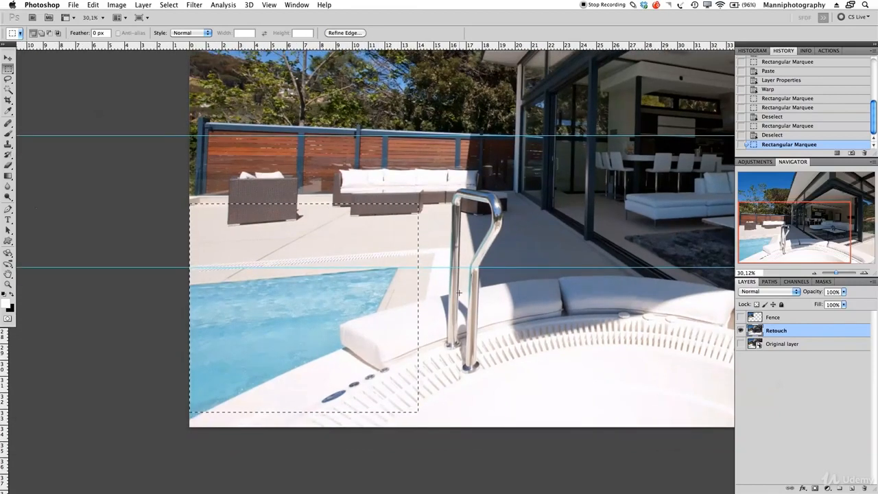
left_click(216, 141)
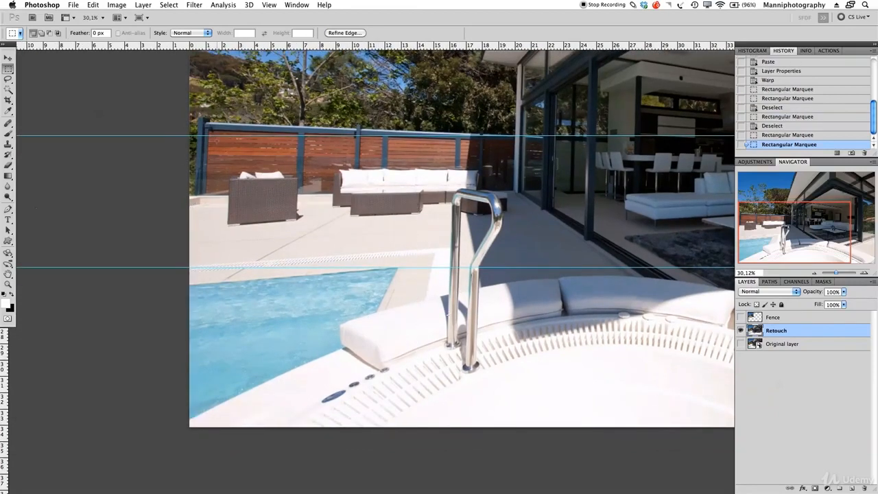
left_click_drag(411, 455, 418, 455)
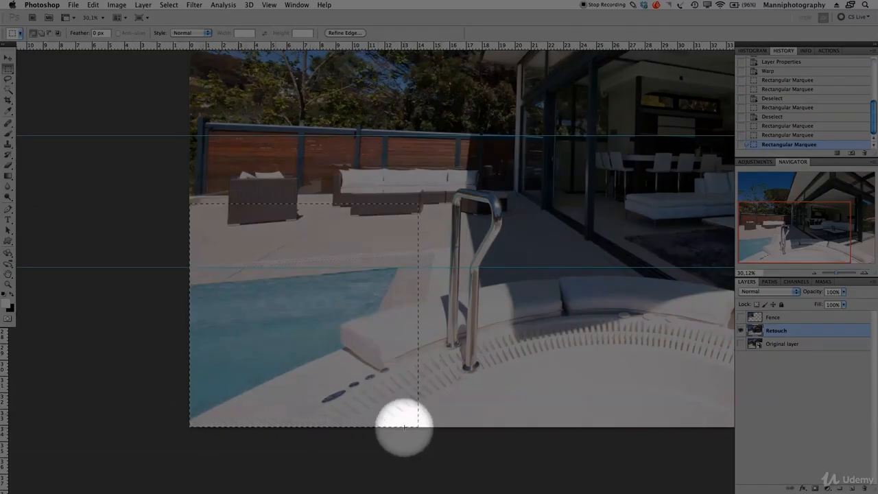
Step: Paste the pool area onto a new layer above Fence and name it Pool
key("super+c")
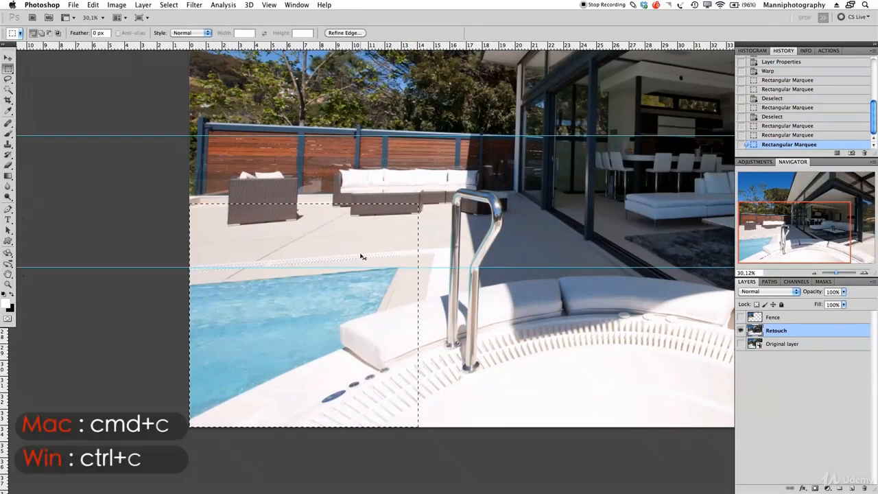
key("super+v")
left_click_drag(757, 332, 758, 316)
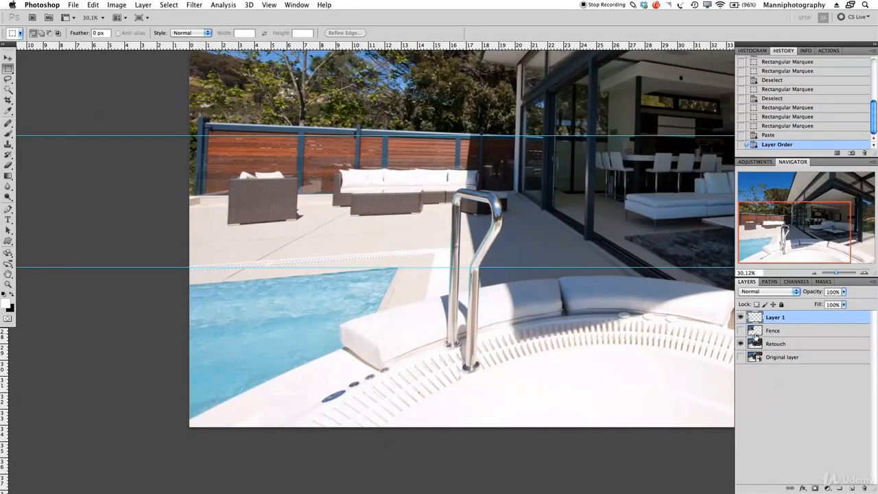
type("Pool")
key("Return")
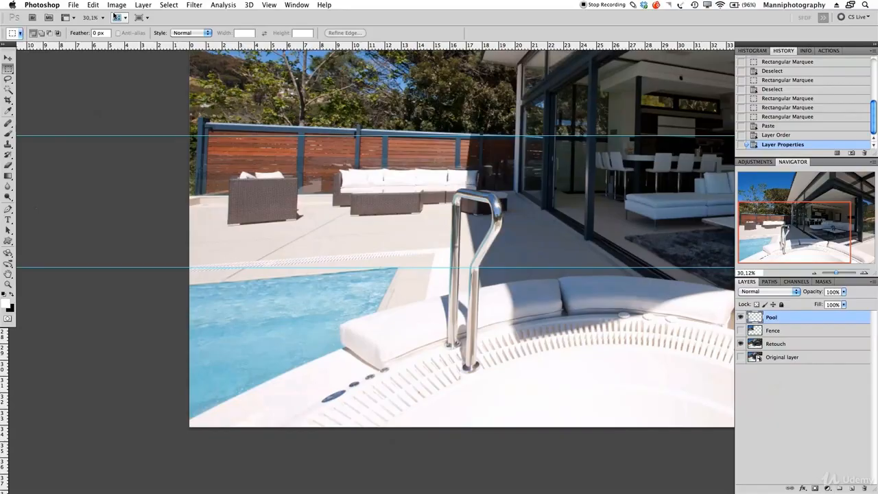
Step: Start an Edit > Transform > Warp on the Pool layer
left_click(72, 4)
mouse_move(93, 5)
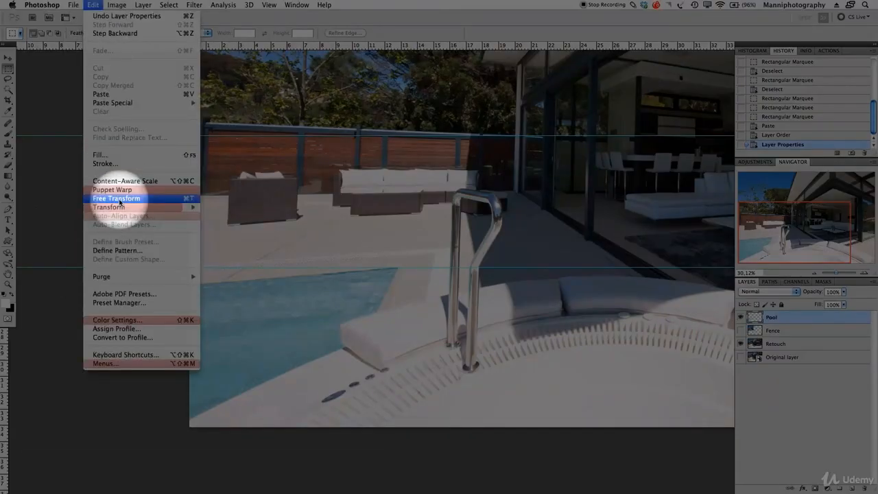
mouse_move(117, 207)
left_click(233, 267)
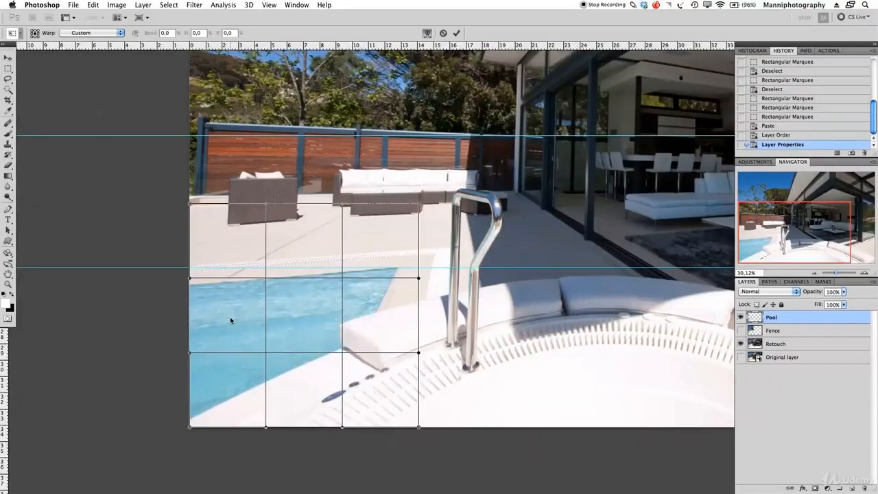
Step: Drag the mesh's left side up to level the pool edge with the lower guide, then commit
left_click_drag(230, 320, 228, 309)
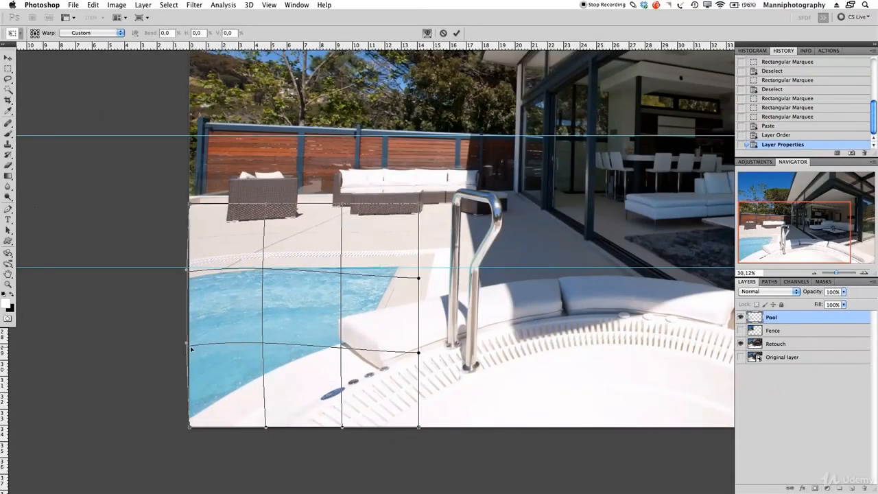
left_click_drag(190, 346, 189, 325)
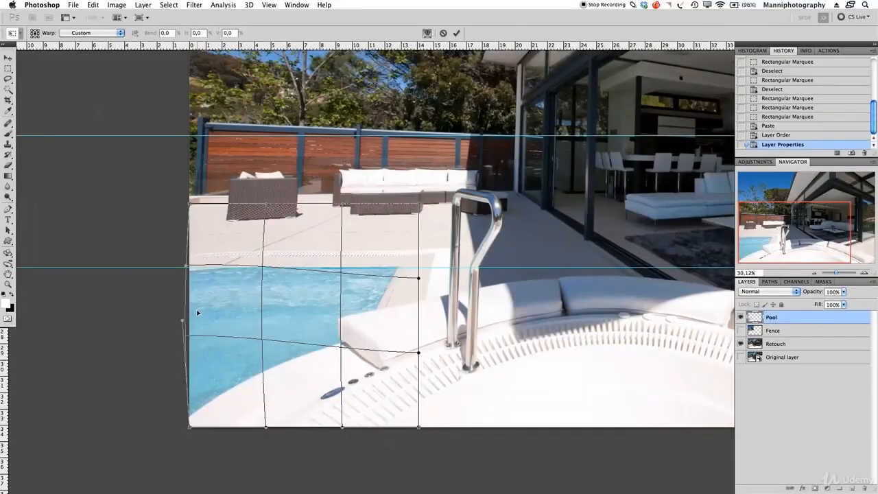
left_click_drag(197, 313, 197, 310)
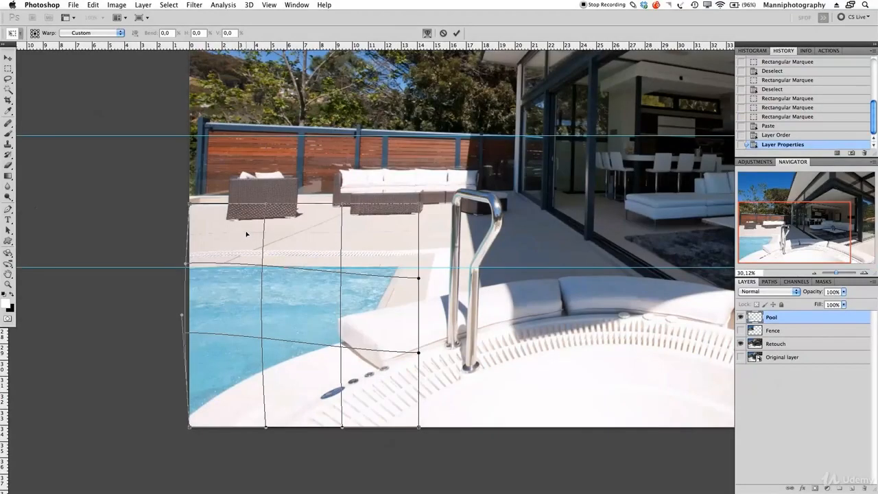
left_click_drag(247, 235, 247, 237)
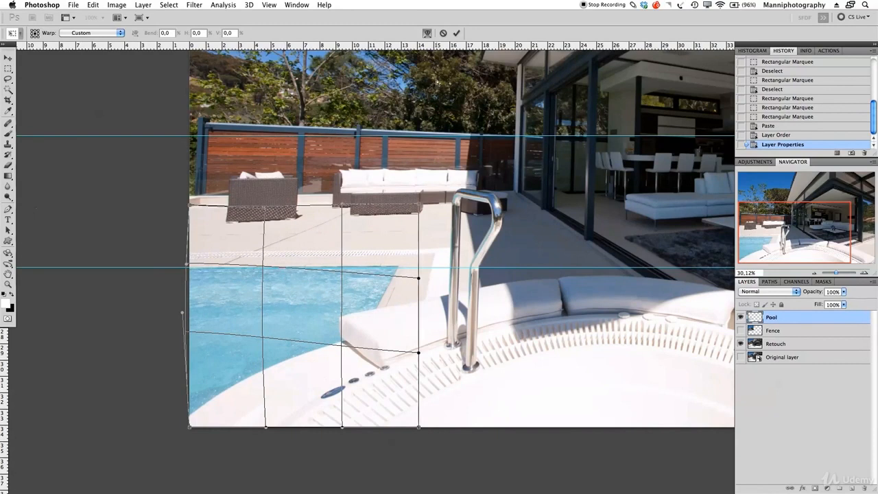
left_click(457, 32)
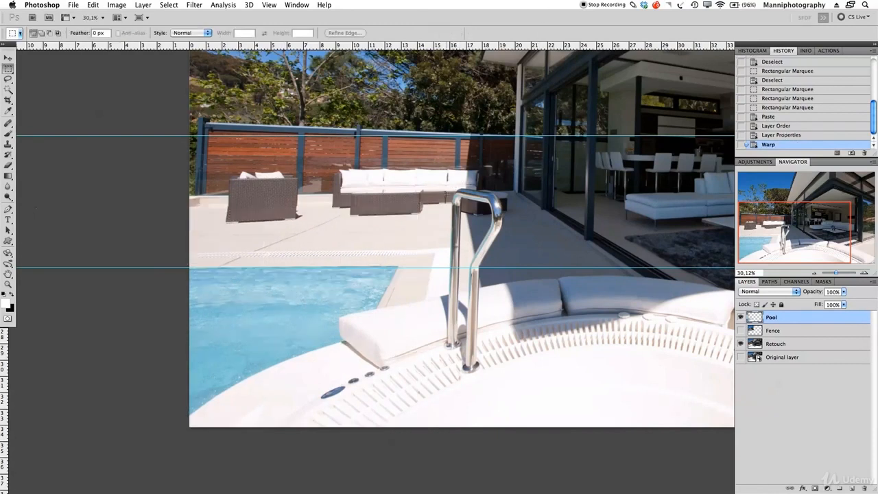
Step: Zoom in on the chairs and pool edge and add a layer mask to the Pool layer
left_click_drag(837, 274, 840, 274)
left_click_drag(779, 240, 761, 236)
left_click_drag(393, 177, 511, 208)
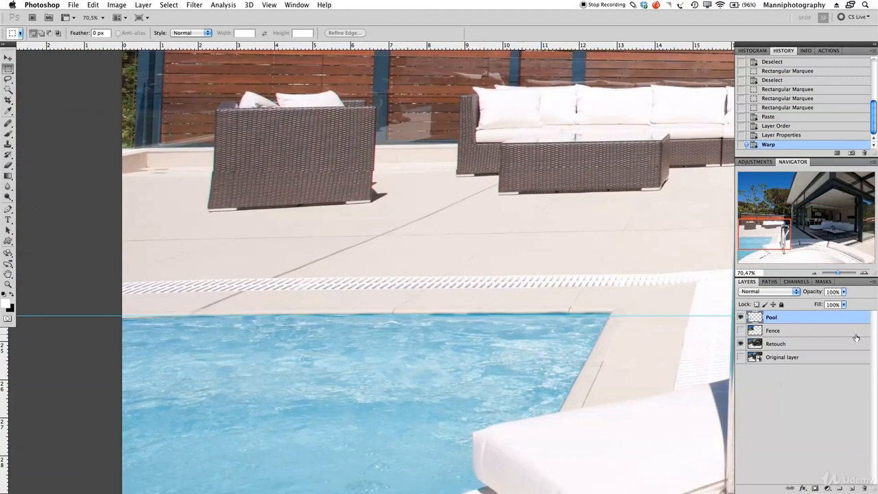
left_click(816, 489)
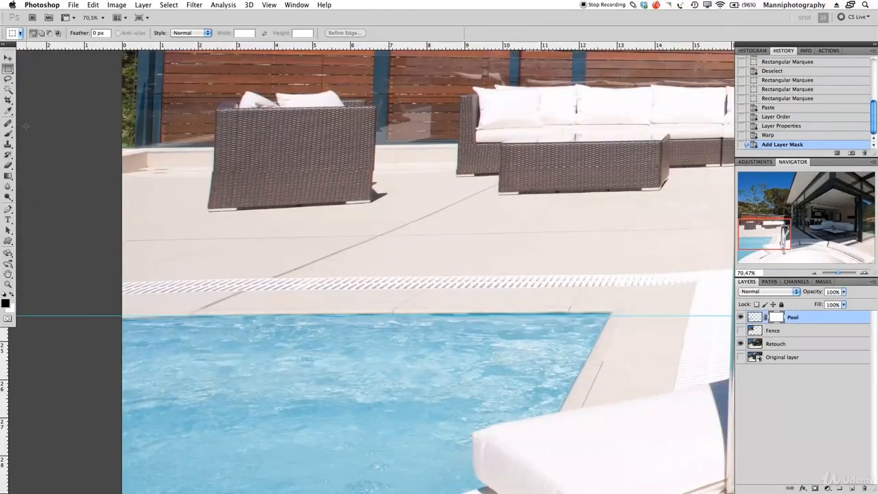
Step: Select the Brush tool with black as the foreground colour
left_click(8, 133)
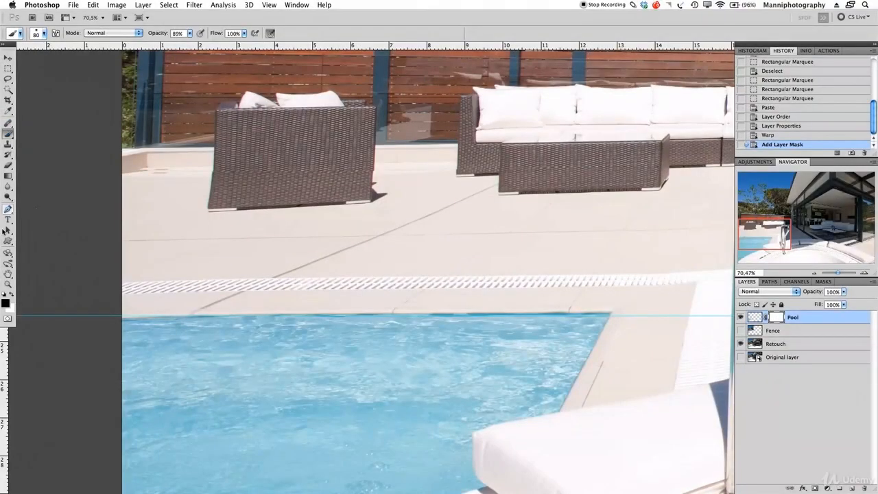
left_click(6, 303)
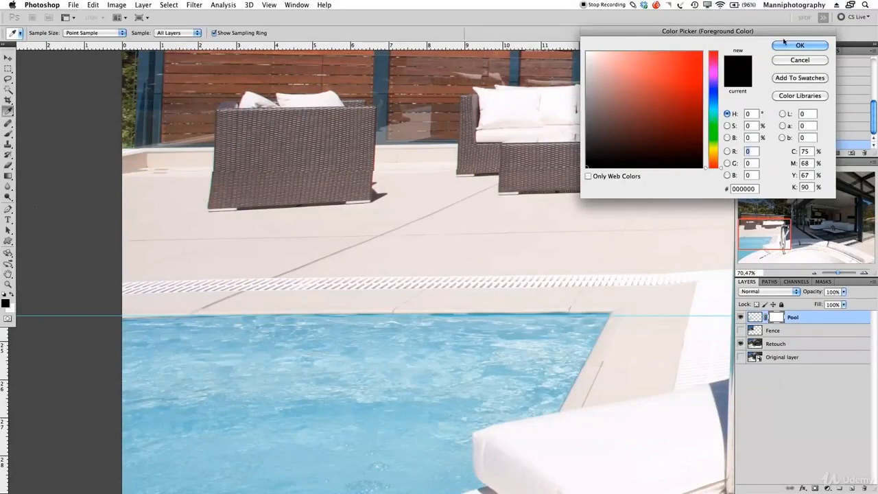
left_click(789, 45)
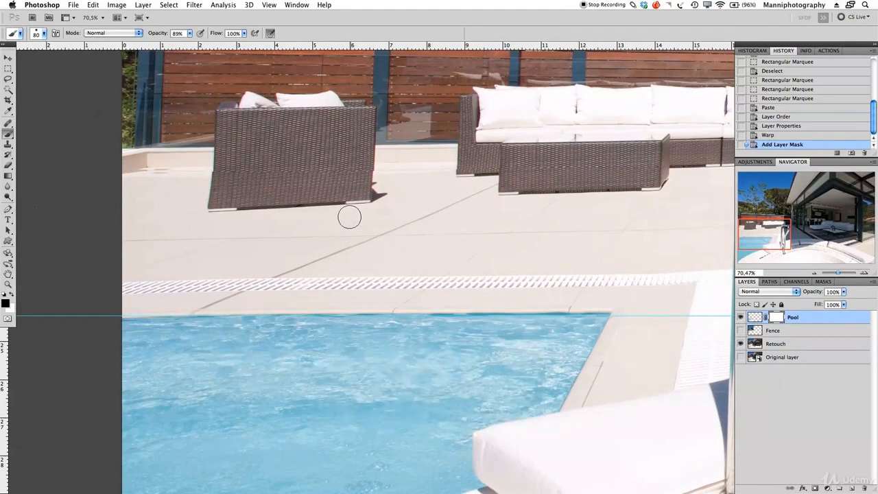
Step: Size the brush, frame the left chair, and raise brush opacity to nearly 100%
mouse_move(360, 222)
left_mouse_down()
mouse_move(398, 227)
mouse_move(387, 212)
mouse_move(387, 238)
left_mouse_up()
key("bracketleft")
key("bracketleft")
key("bracketleft")
left_click_drag(194, 174, 198, 185)
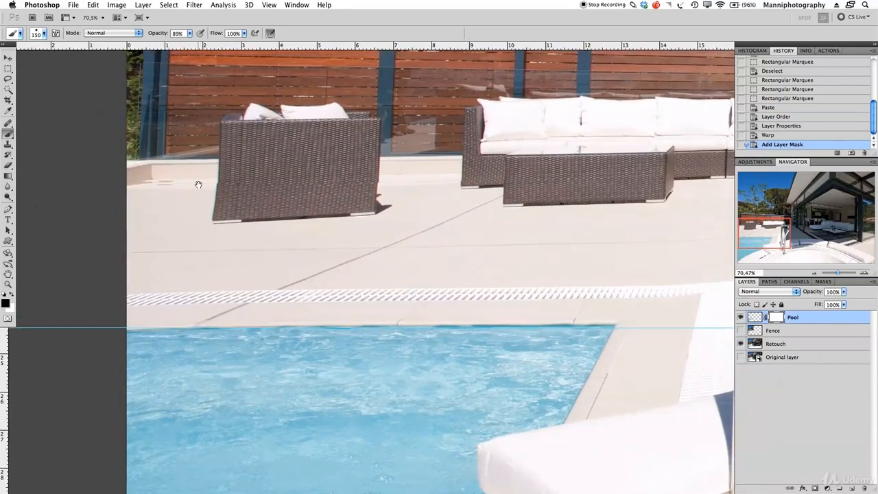
left_click_drag(505, 194, 482, 192)
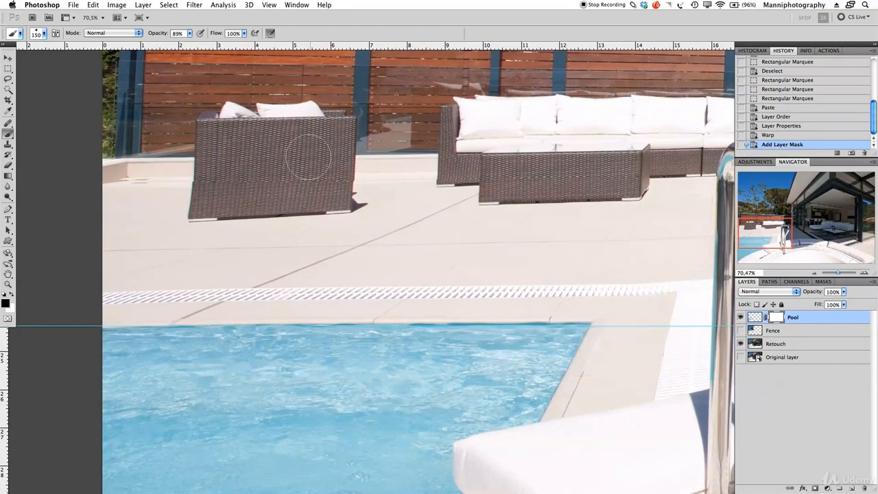
left_click_drag(309, 158, 383, 152)
left_click_drag(157, 31, 203, 34)
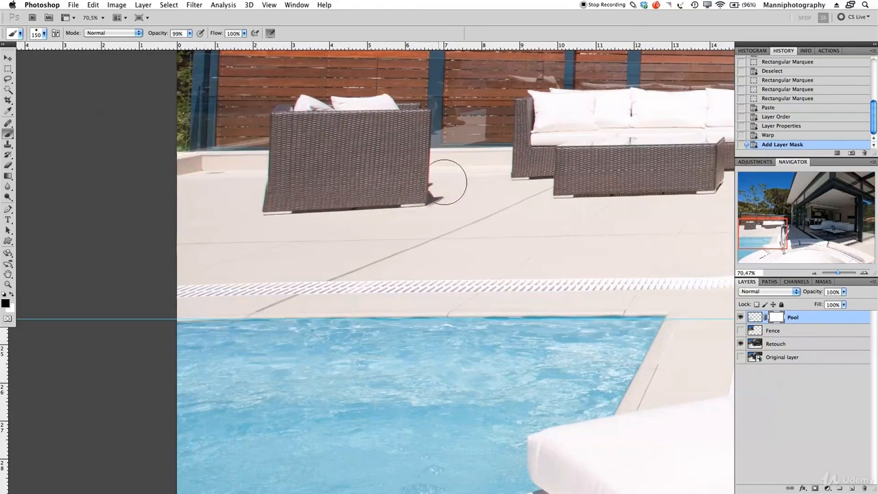
Step: Paint black on the mask along the left chair's and sofa's bottoms, then zoom out
mouse_move(407, 206)
left_mouse_down()
mouse_move(302, 217)
mouse_move(280, 205)
mouse_move(275, 215)
left_mouse_up()
key("bracketleft")
left_click_drag(227, 184, 176, 176)
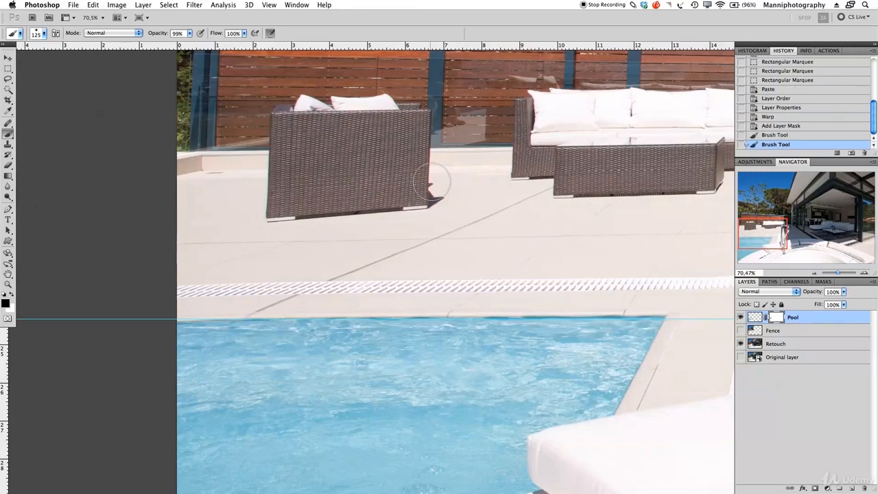
mouse_move(537, 165)
left_mouse_down()
mouse_move(574, 168)
mouse_move(579, 178)
mouse_move(566, 208)
mouse_move(672, 201)
mouse_move(543, 191)
left_mouse_up()
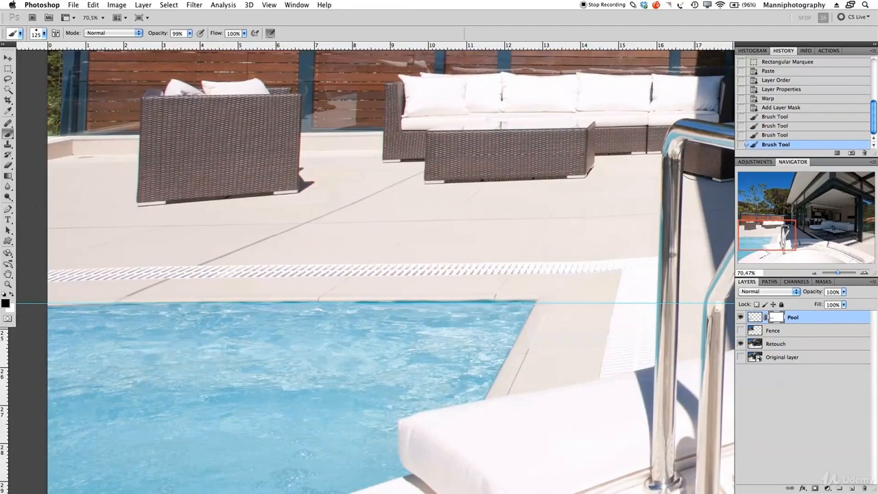
left_click_drag(840, 273, 836, 273)
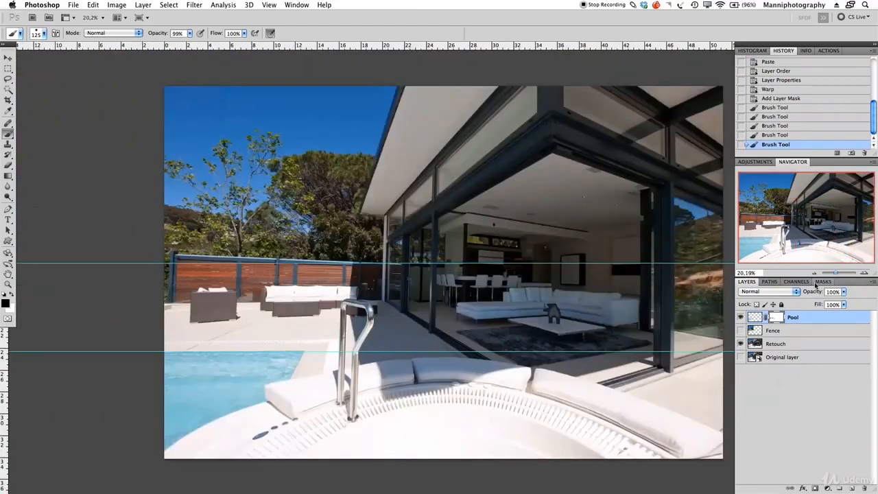
Step: Show the Fence layer again and drag the horizontal guides off the photo
left_click(741, 332)
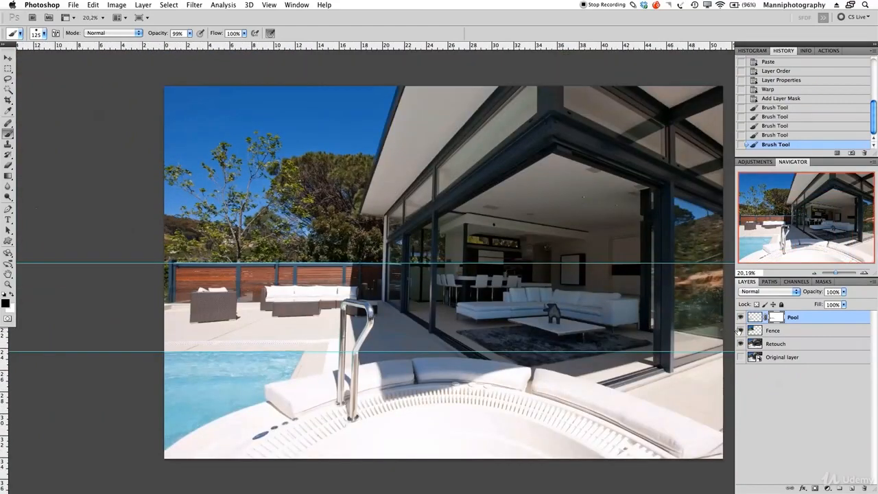
key("v")
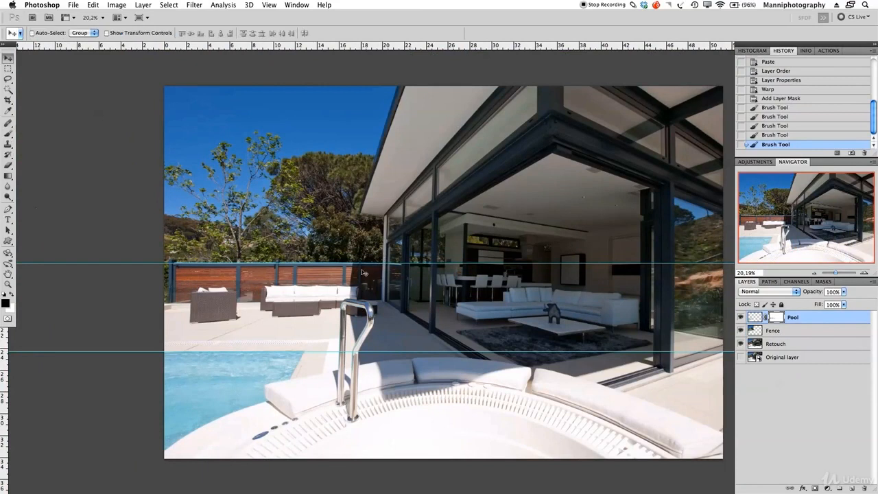
left_click_drag(378, 14, 425, 13)
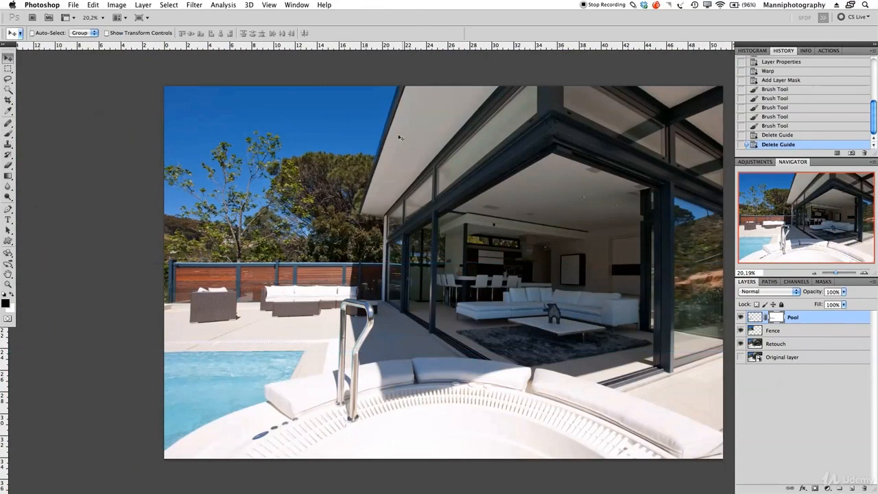
Step: Stamp all visible layers into a new top layer named 'Final'
key("super+alt+shift+e")
left_click(805, 331)
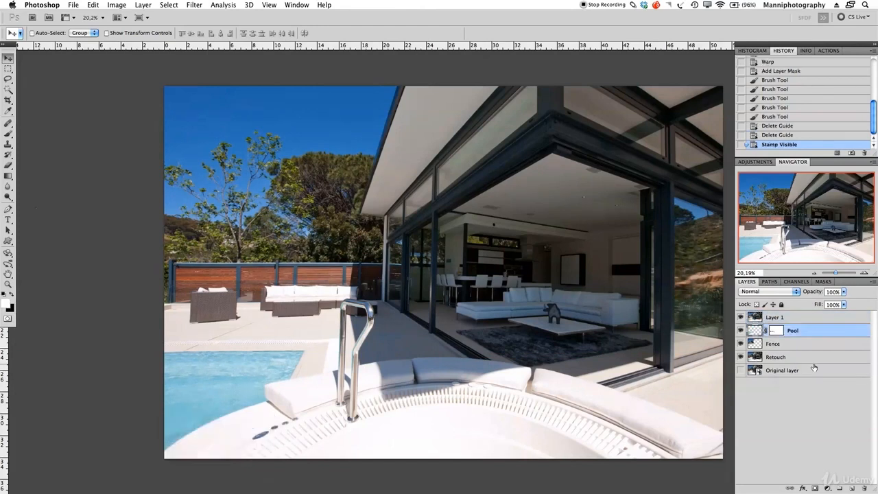
left_click(813, 353, "shift")
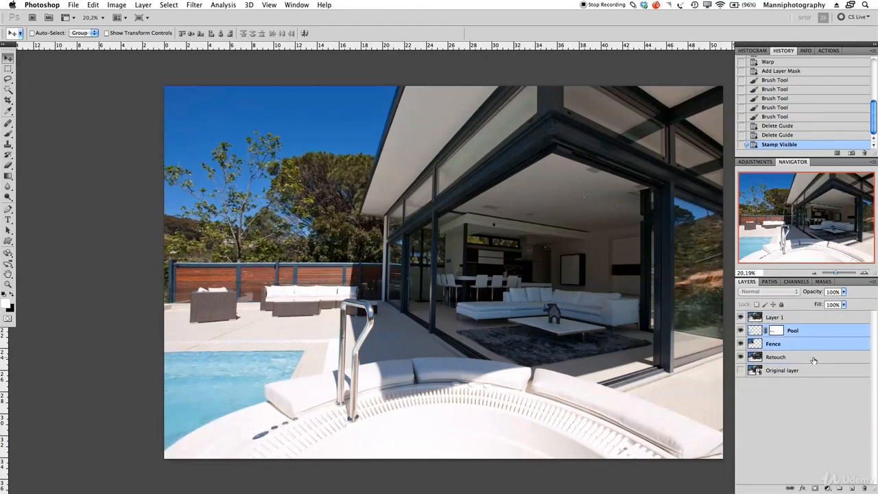
double_click(776, 318)
type("Final")
key("Return")
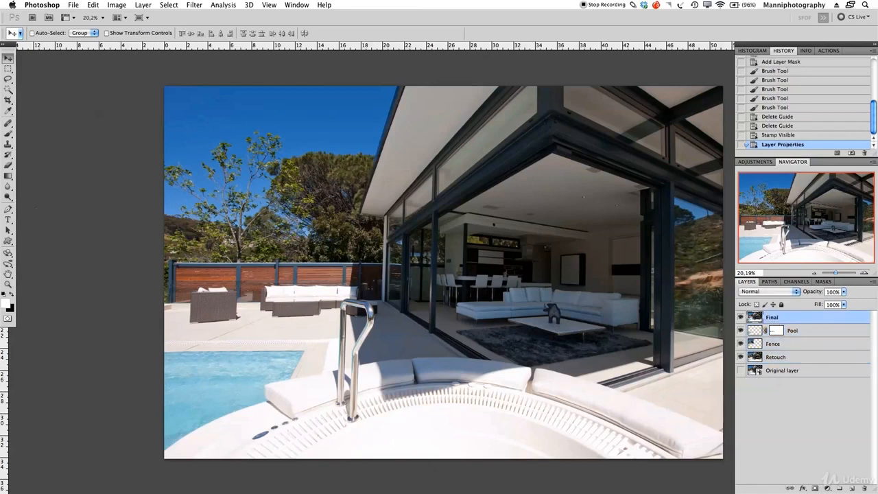
Step: Group Final, Pool, Fence and Retouch into a layer group named 'Retouch'
left_click(816, 332, "shift")
left_click(825, 345, "shift")
left_click(821, 358, "shift")
key("super+g")
double_click(780, 316)
type("Retouch")
key("Return")
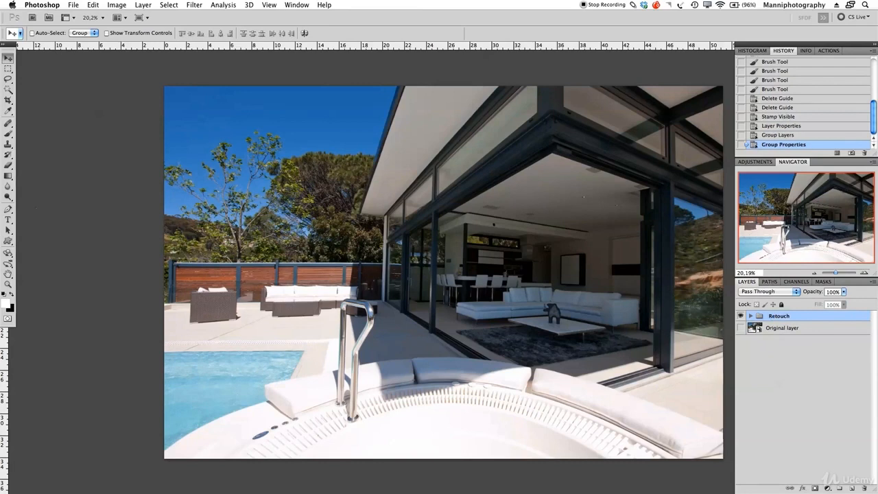
Step: Show the Original layer and toggle the Retouch group's visibility to compare before and after
left_click_drag(456, 268, 438, 264)
left_click(741, 329)
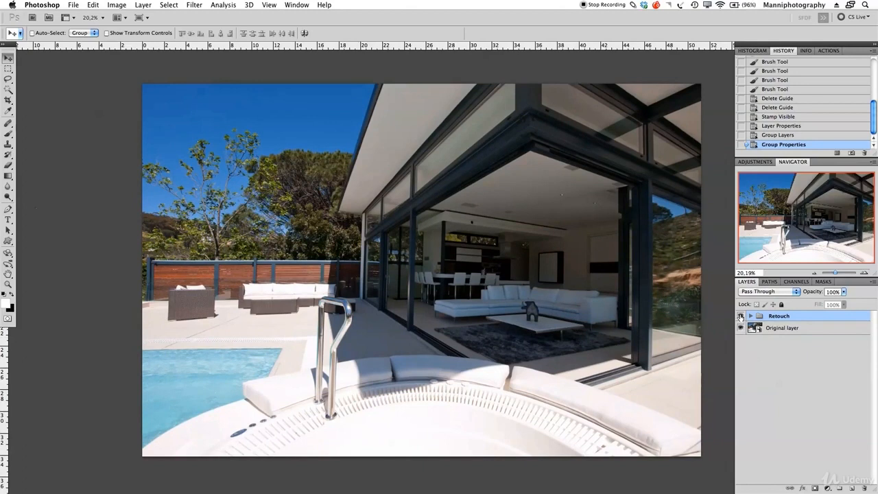
left_click(741, 316)
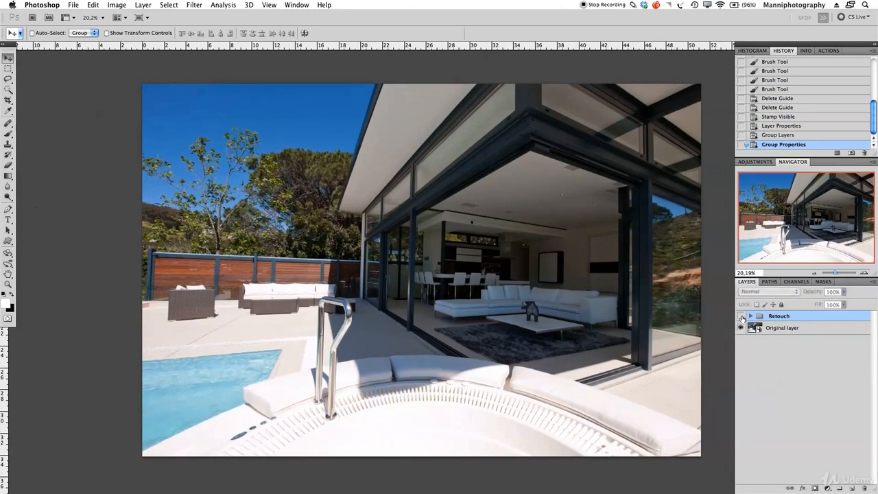
left_click(741, 316)
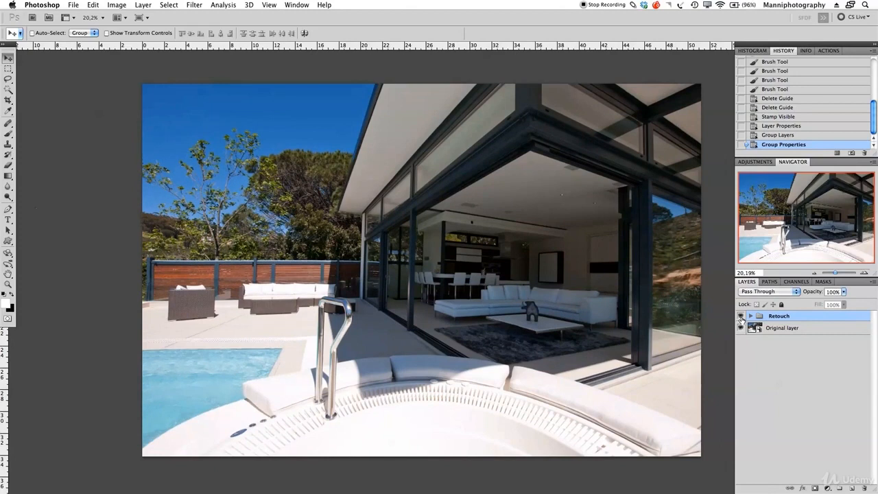
left_click(741, 316)
left_click(741, 317)
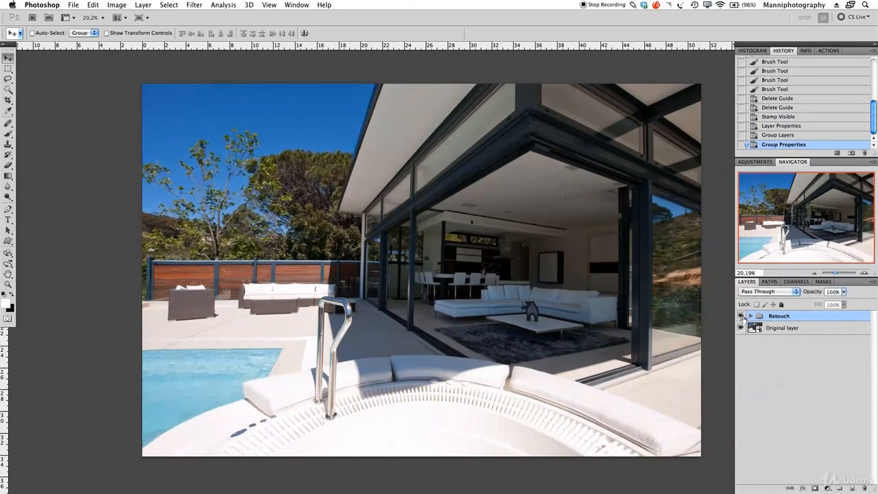